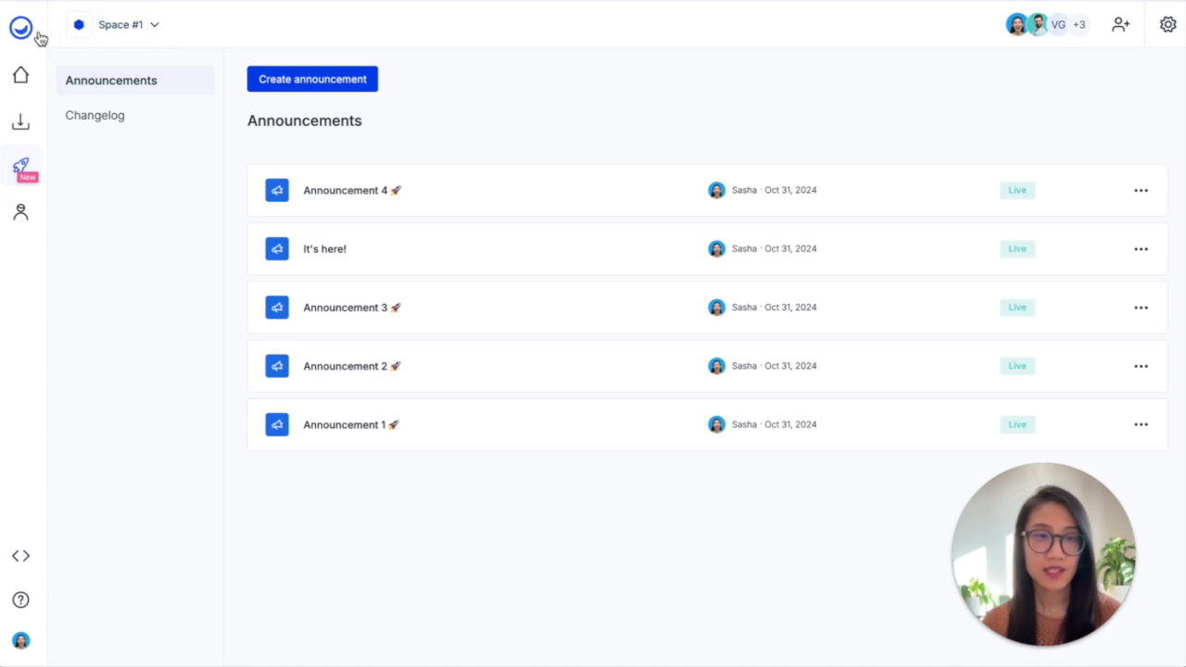
Check the code snippet installation status for the Space #1 space
{"action": "left_click", "coordinate": [22, 78]}
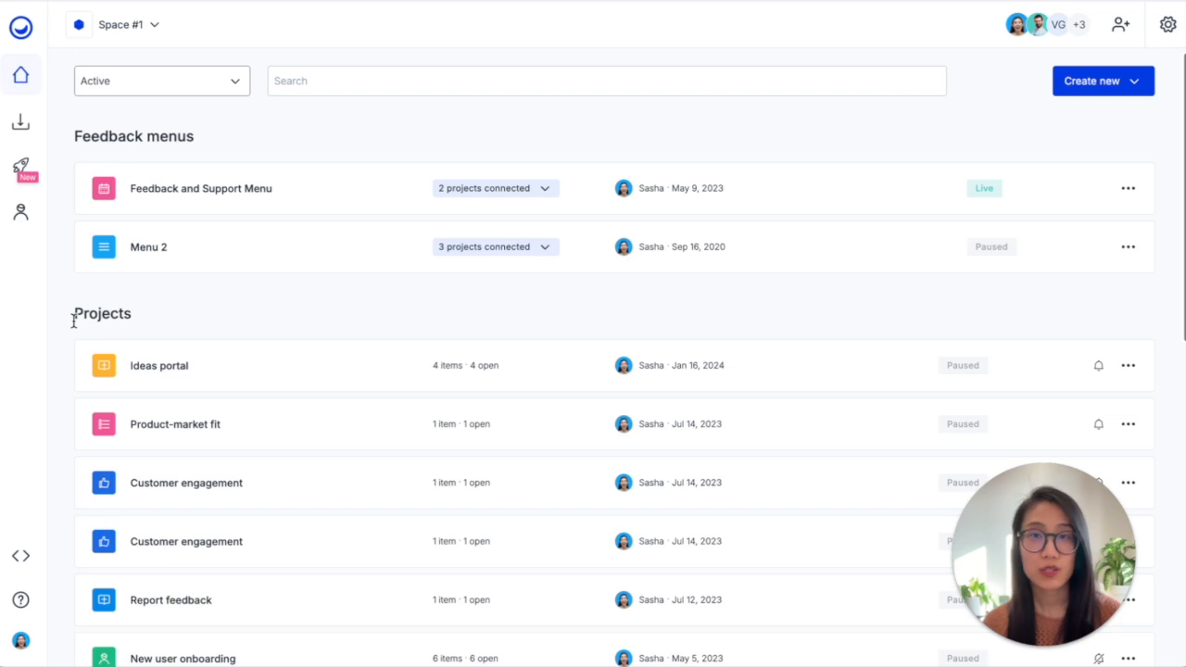
{"action": "left_click", "coordinate": [14, 167]}
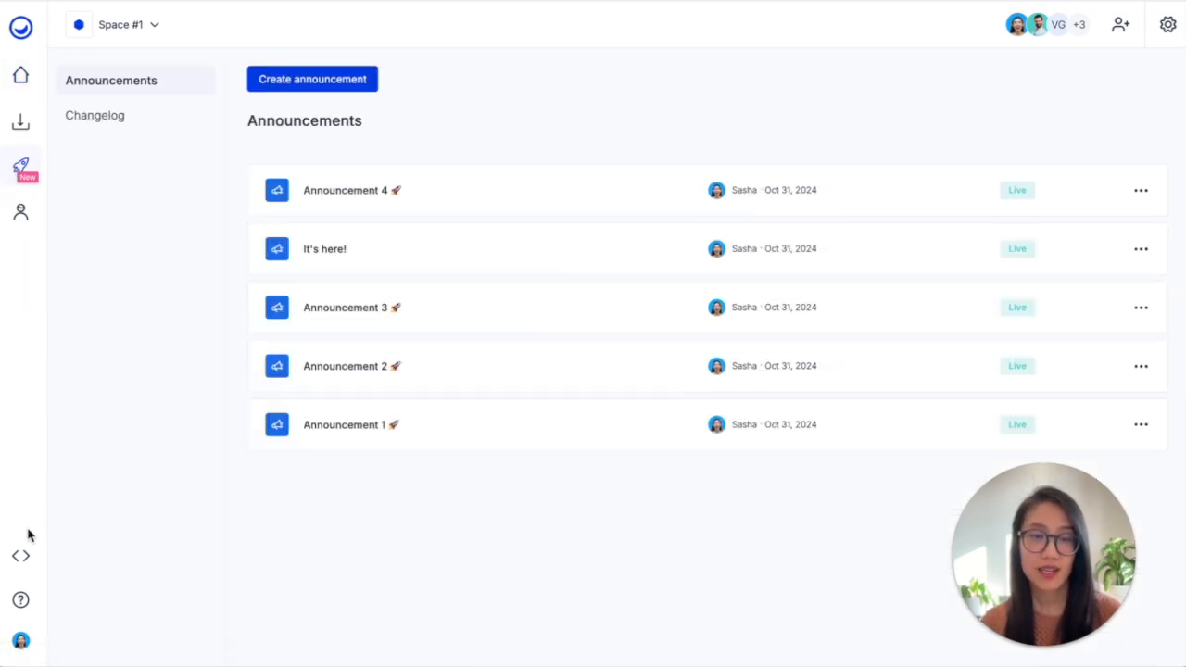
{"action": "left_click", "coordinate": [20, 558]}
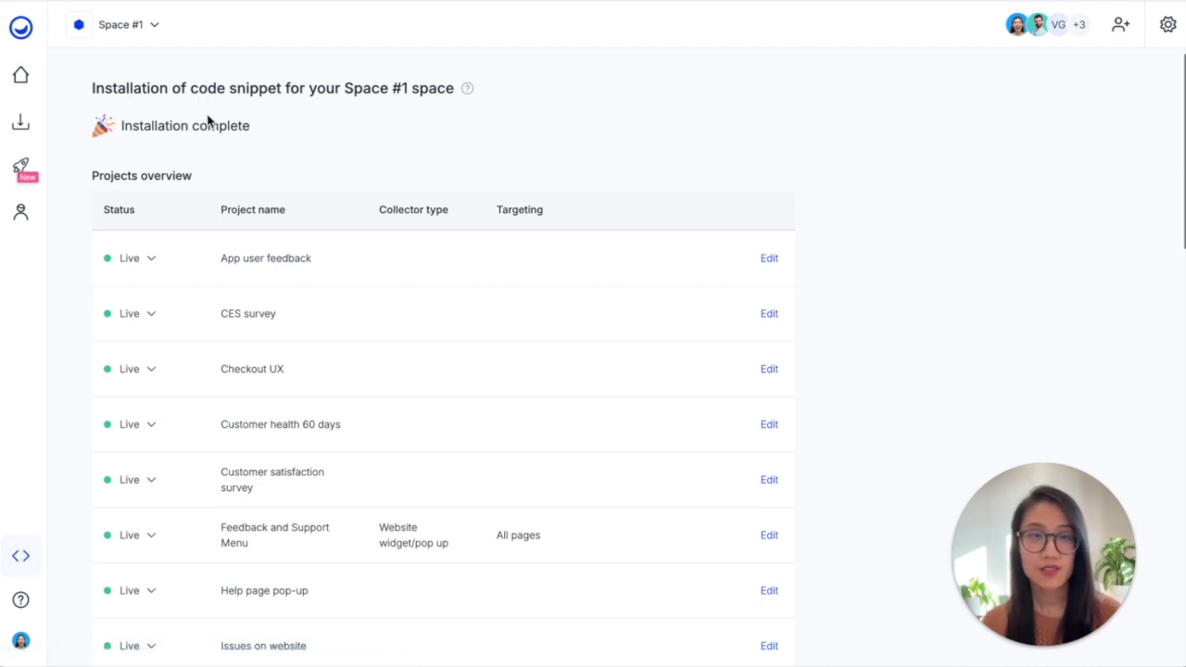
Create a new announcement from the Announcements page
{"action": "left_click", "coordinate": [22, 174]}
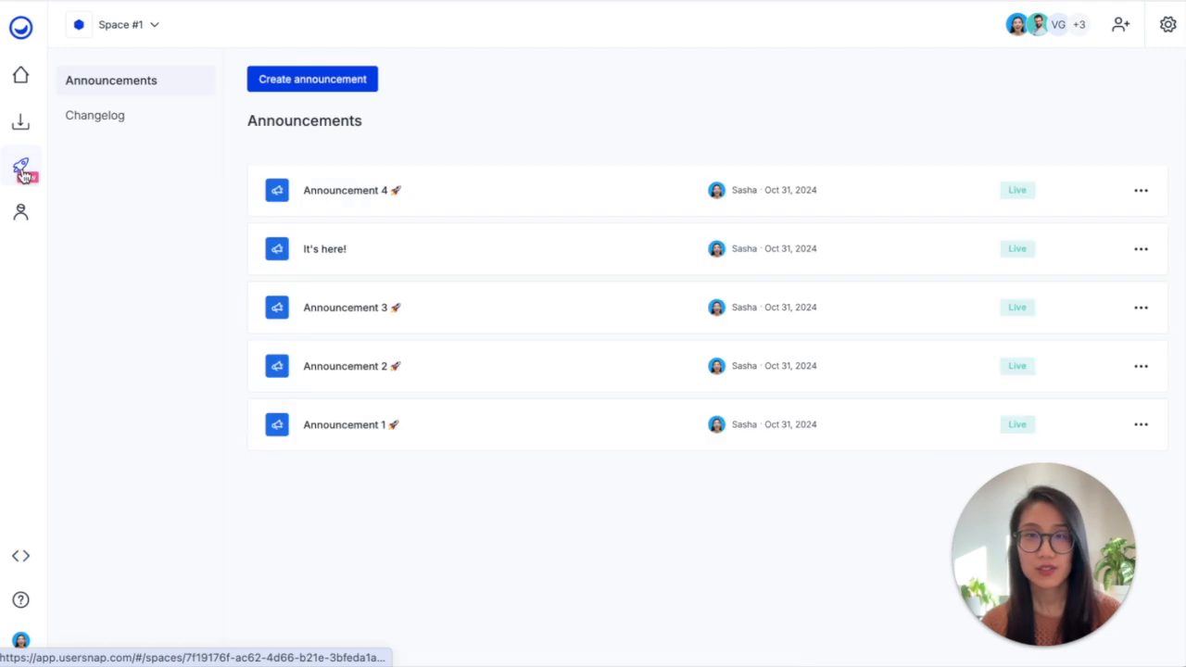
{"action": "left_click", "coordinate": [305, 81]}
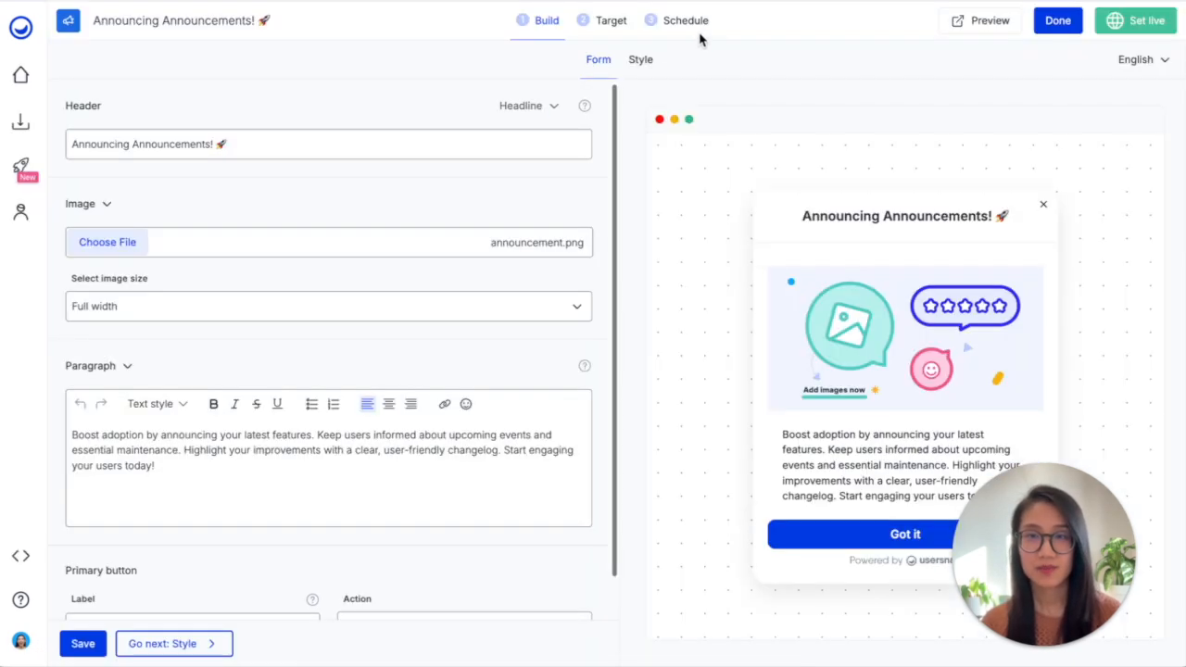
{"action": "left_click_drag", "start_coordinate": [1063, 539], "coordinate": [1110, 124]}
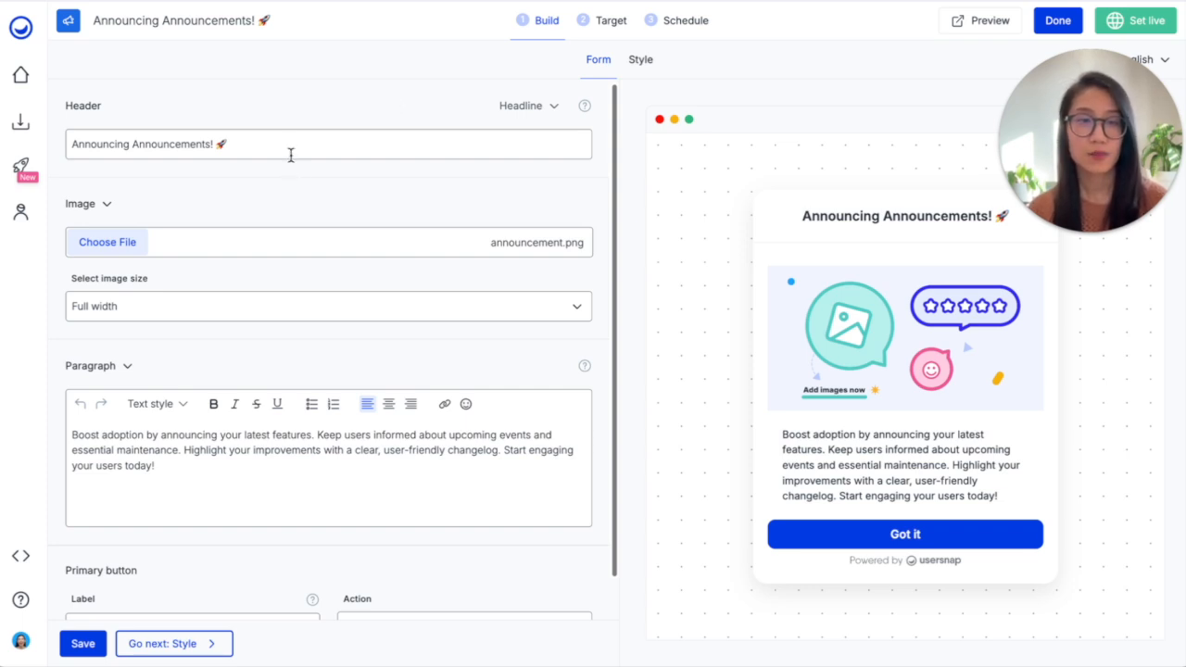
{"action": "mouse_move", "coordinate": [271, 217]}
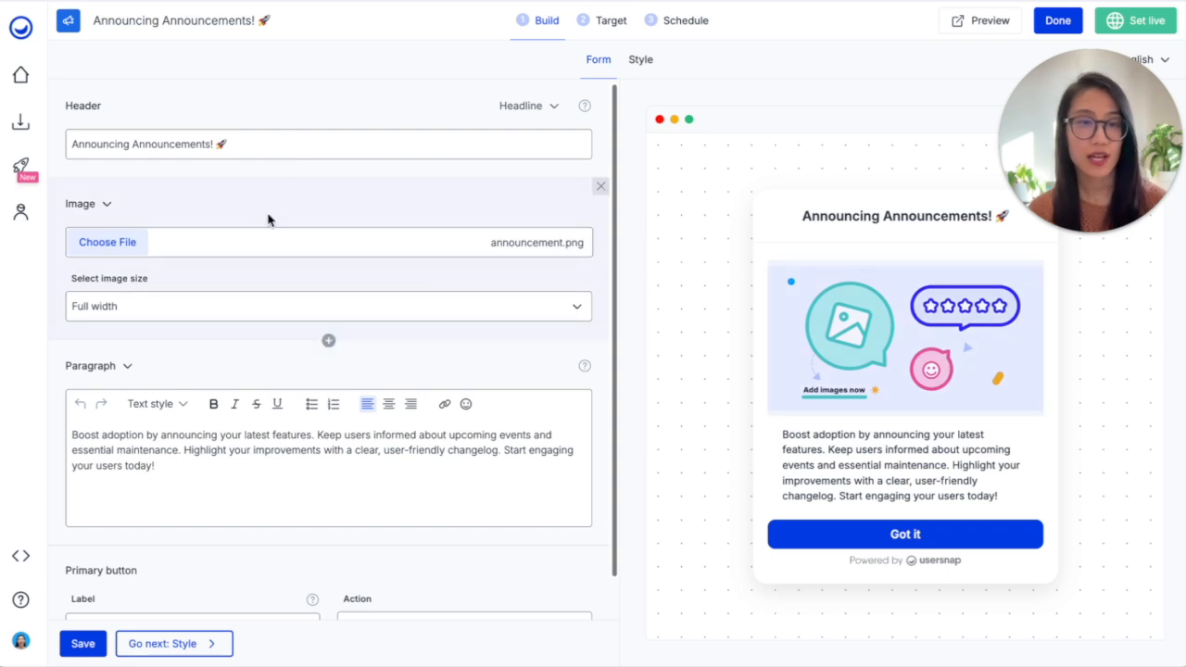
{"action": "left_click", "coordinate": [329, 340]}
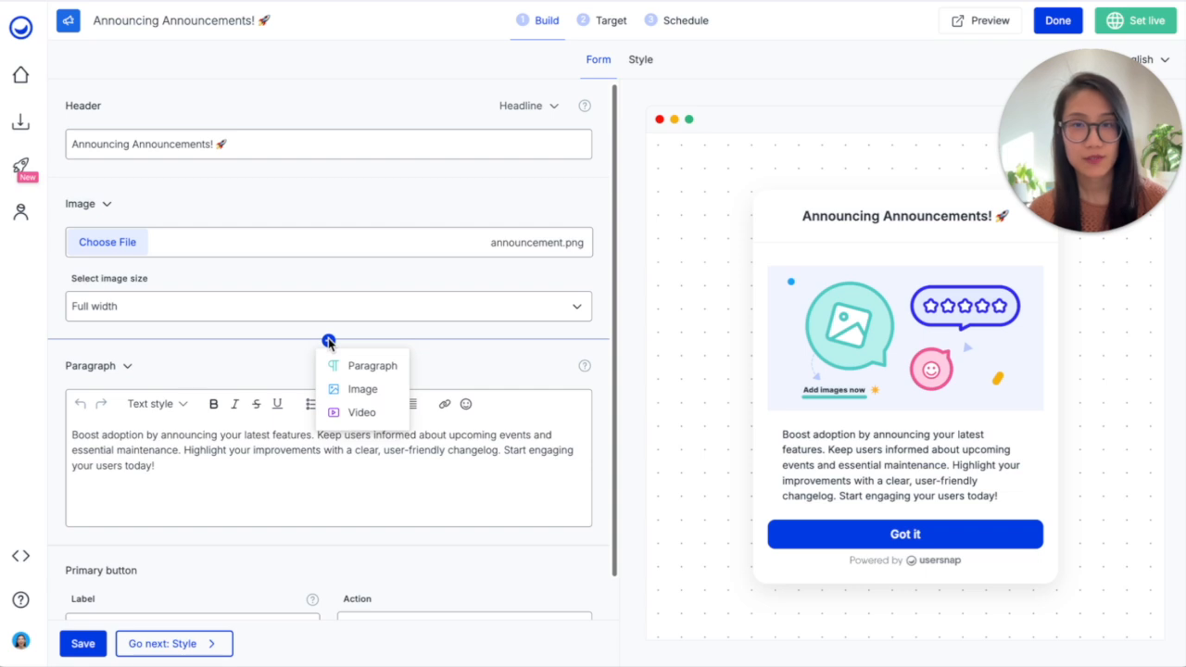
{"action": "left_click", "coordinate": [360, 413]}
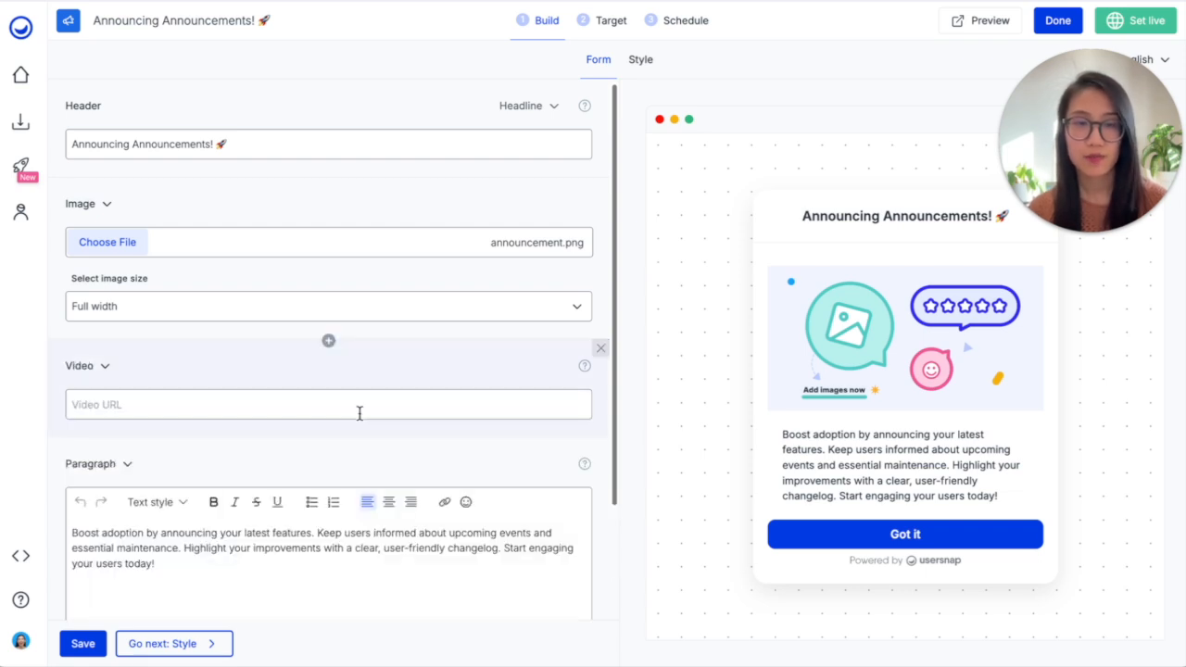
{"action": "left_click", "coordinate": [360, 414]}
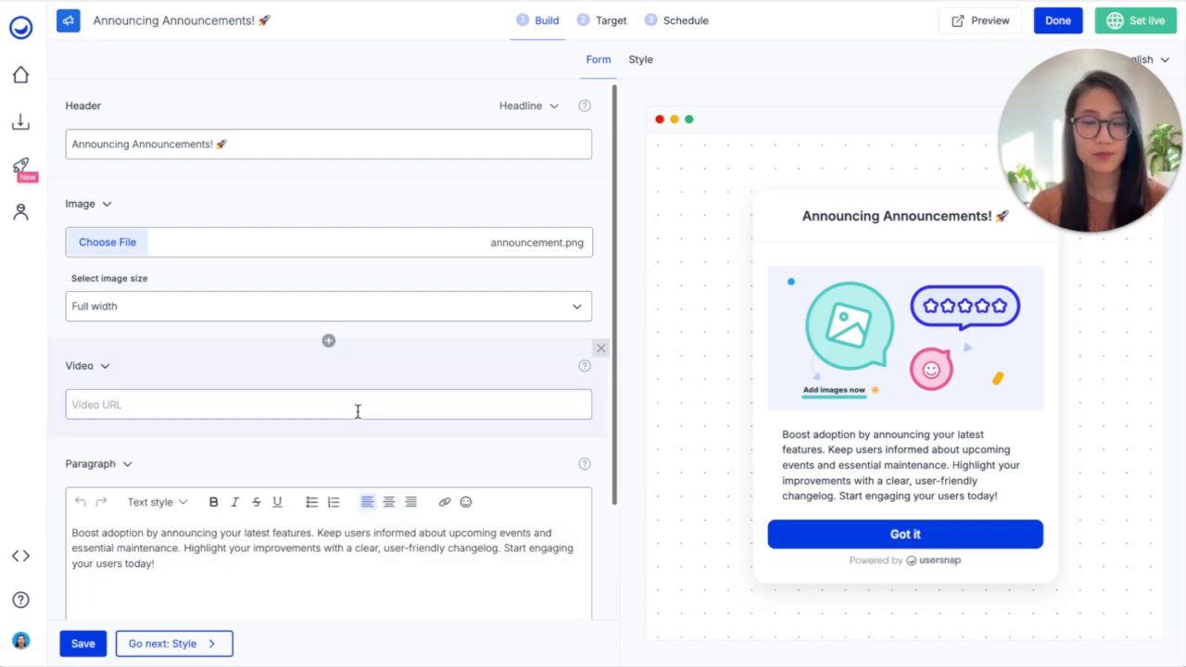
{"action": "type", "text": "https://www.youtube.com/watch?v=f9BF42Zkpyg"}
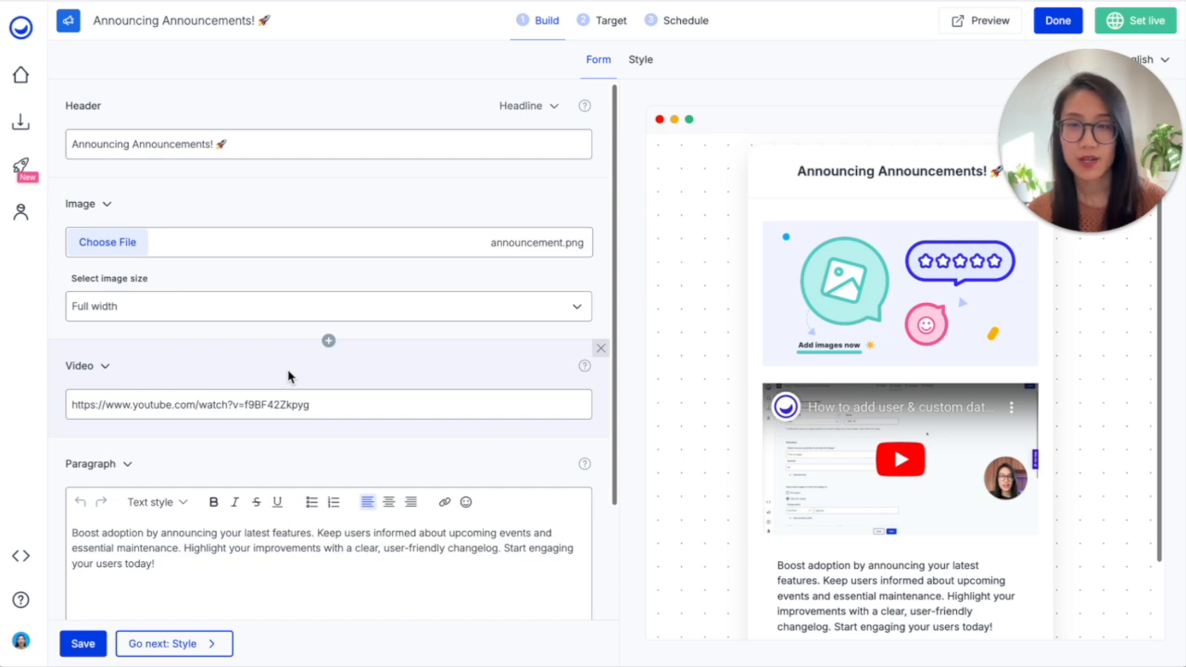
Remove the image block from the announcement form
{"action": "left_click", "coordinate": [329, 341]}
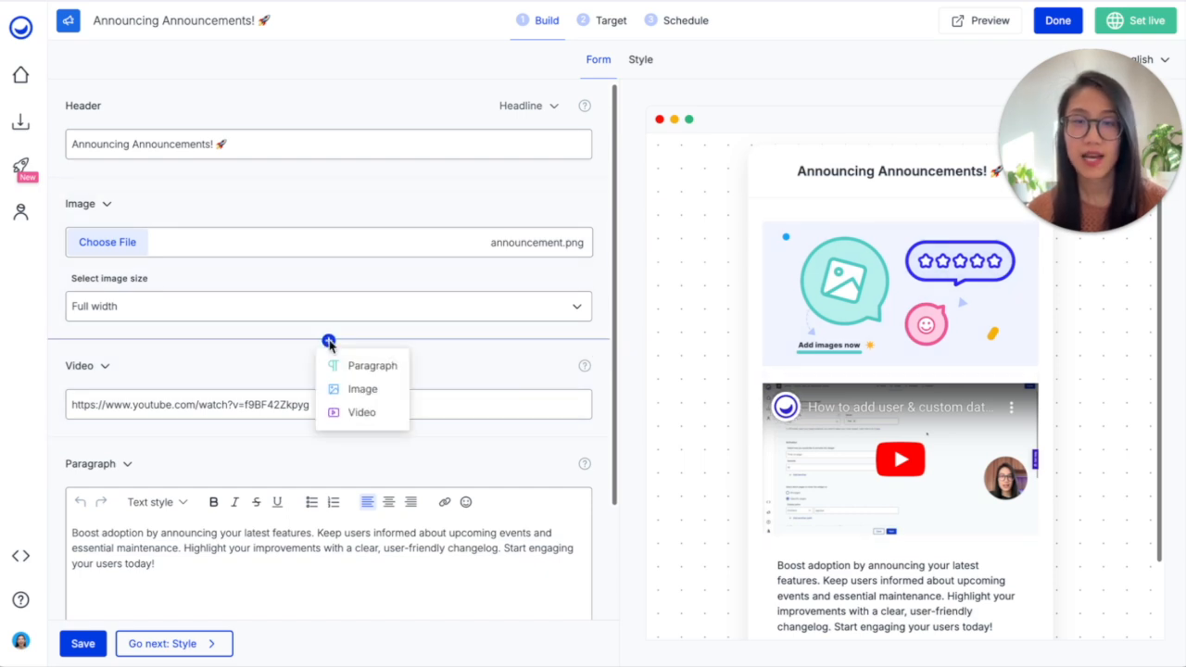
{"action": "left_click", "coordinate": [270, 376]}
{"action": "left_click", "coordinate": [601, 187]}
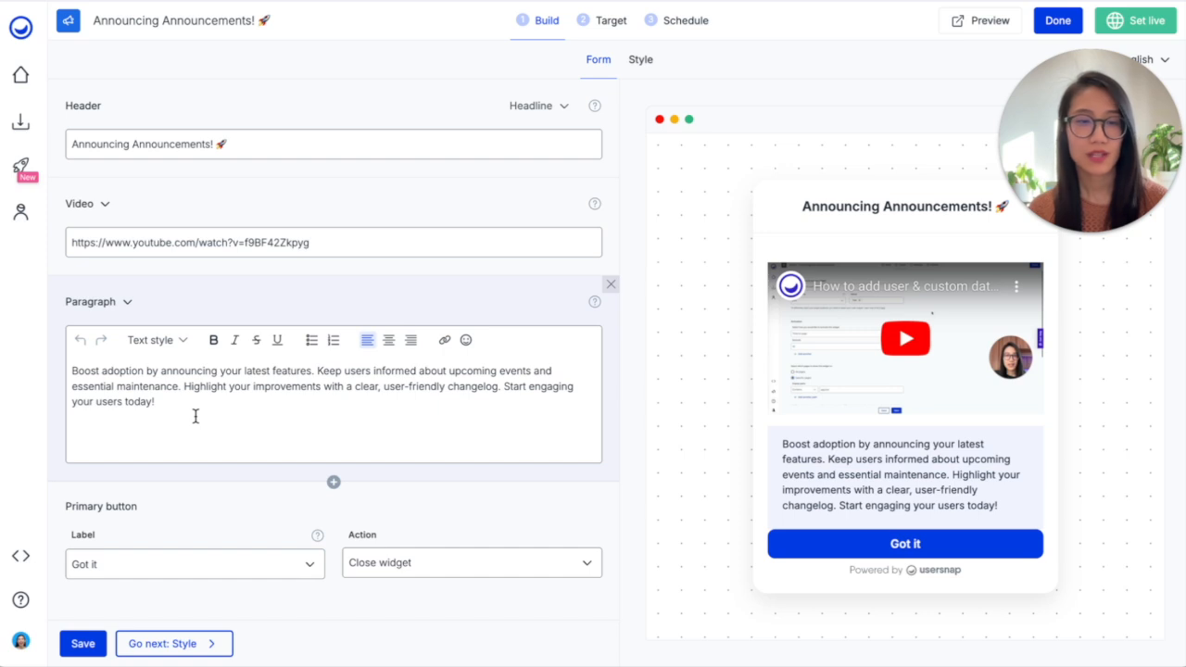
{"action": "left_click", "coordinate": [171, 341]}
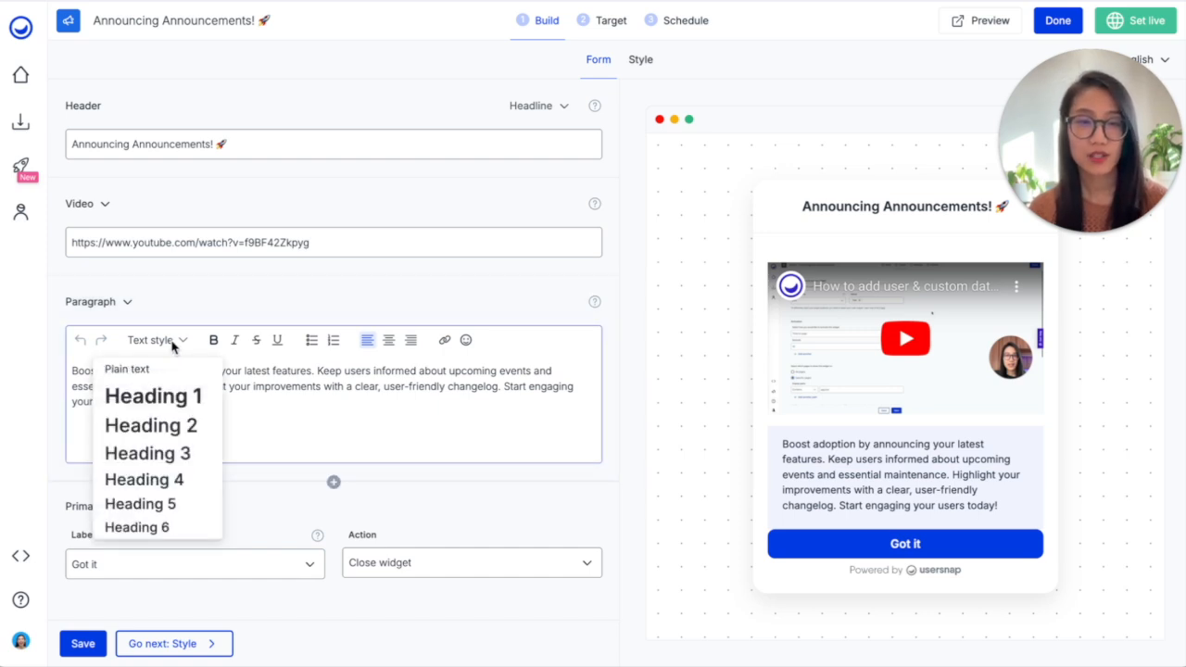
{"action": "left_click", "coordinate": [264, 425]}
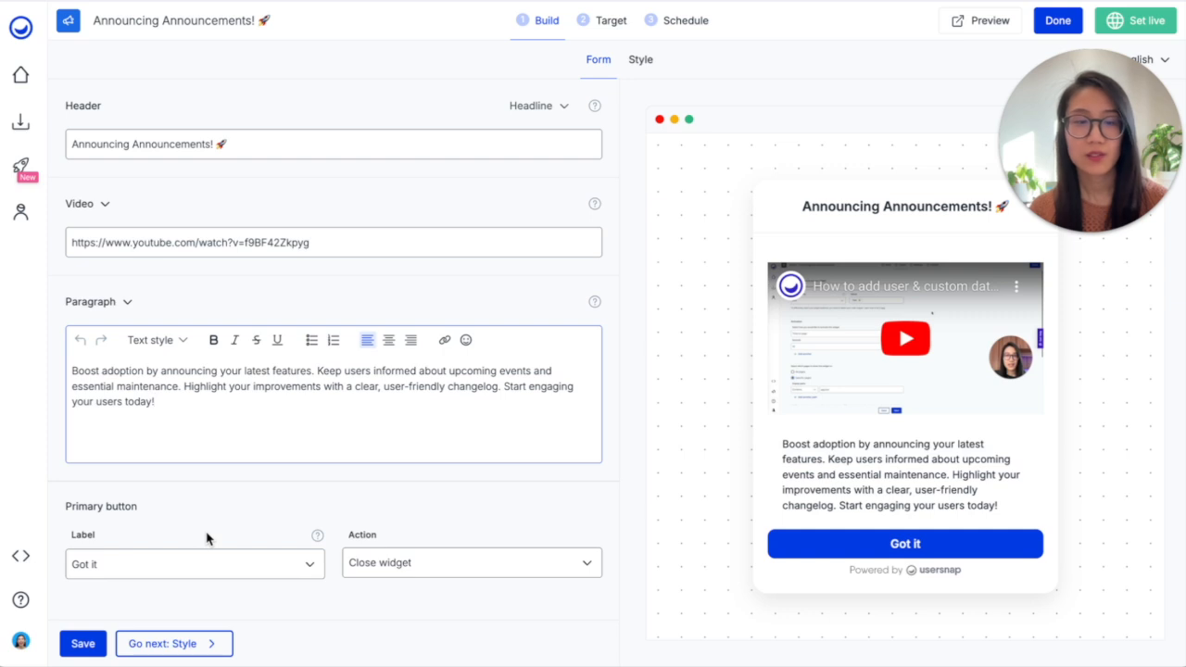
{"action": "left_click", "coordinate": [270, 564]}
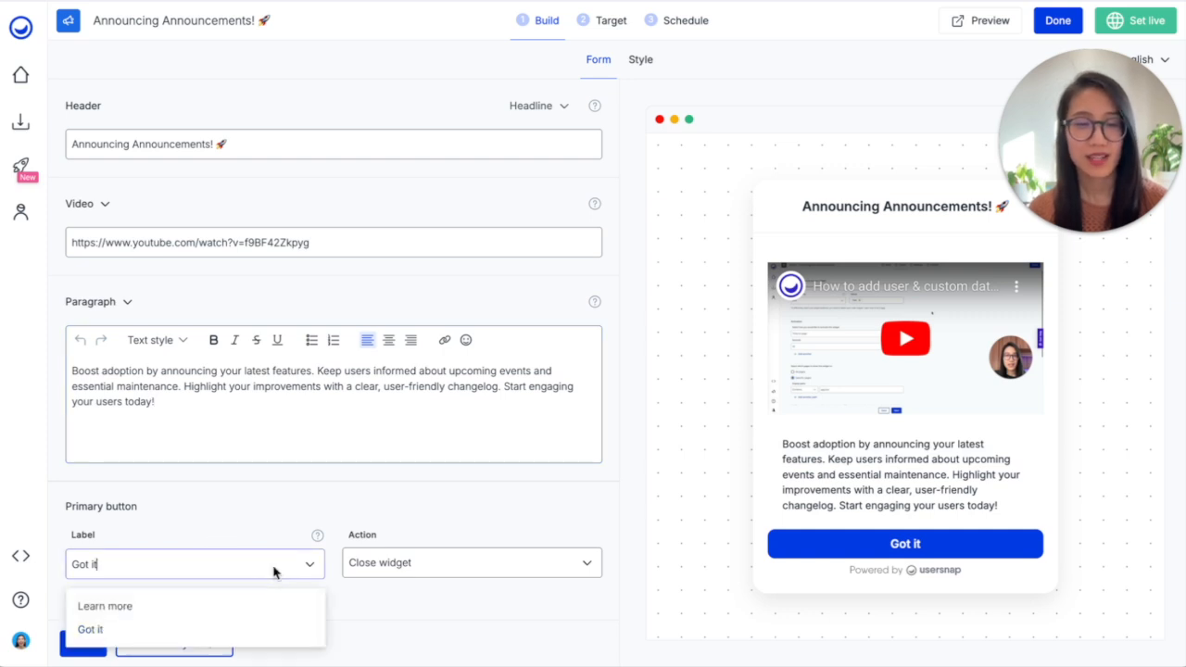
{"action": "left_click", "coordinate": [227, 604]}
{"action": "left_click", "coordinate": [373, 567]}
{"action": "left_click", "coordinate": [384, 604]}
{"action": "scroll", "coordinate": [336, 582], "scroll_direction": "down", "scroll_amount": 1}
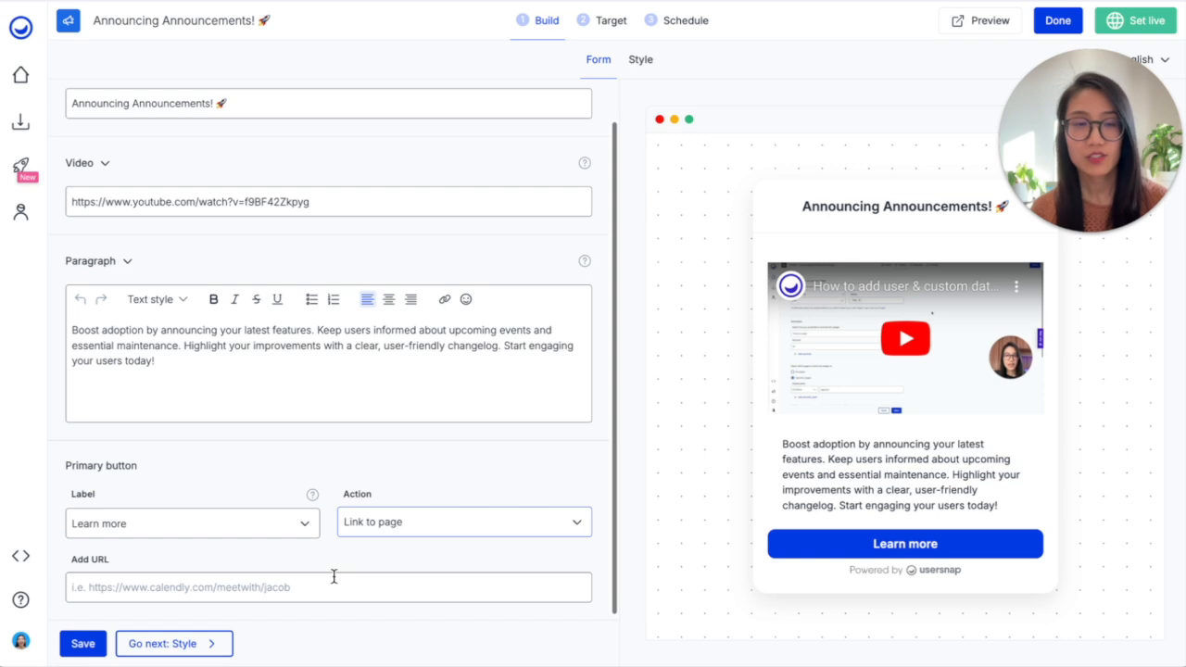
{"action": "left_click", "coordinate": [251, 589]}
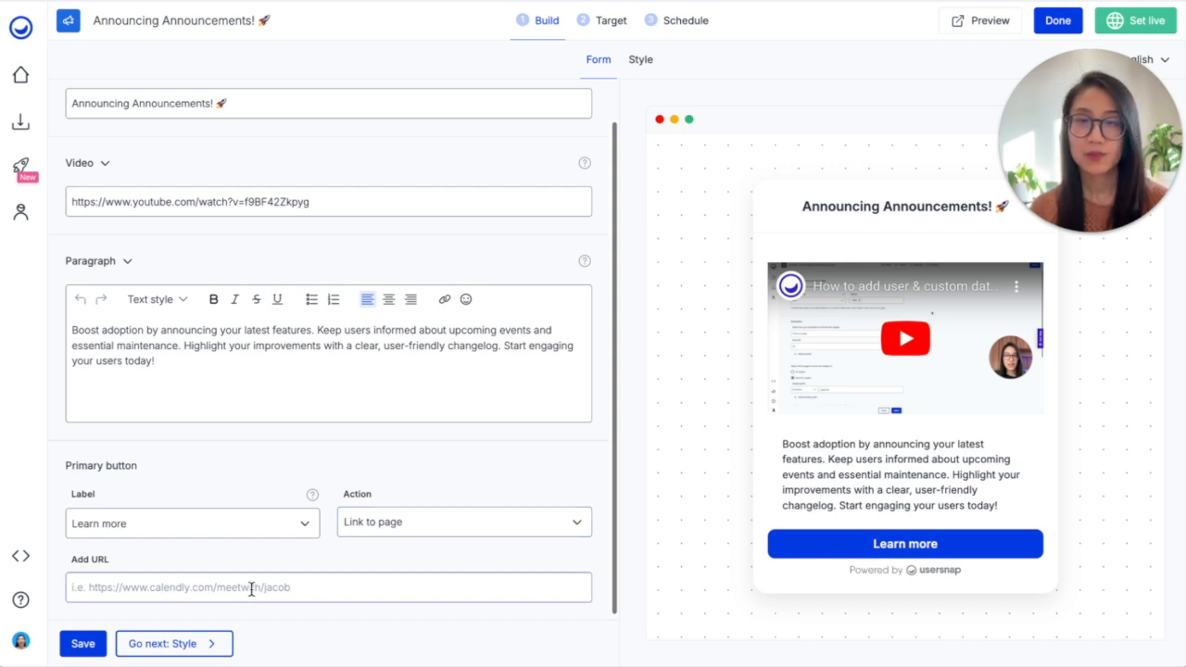
{"action": "type", "text": "https://www.youtube.com/watch?v=f9BF42Zkpyg"}
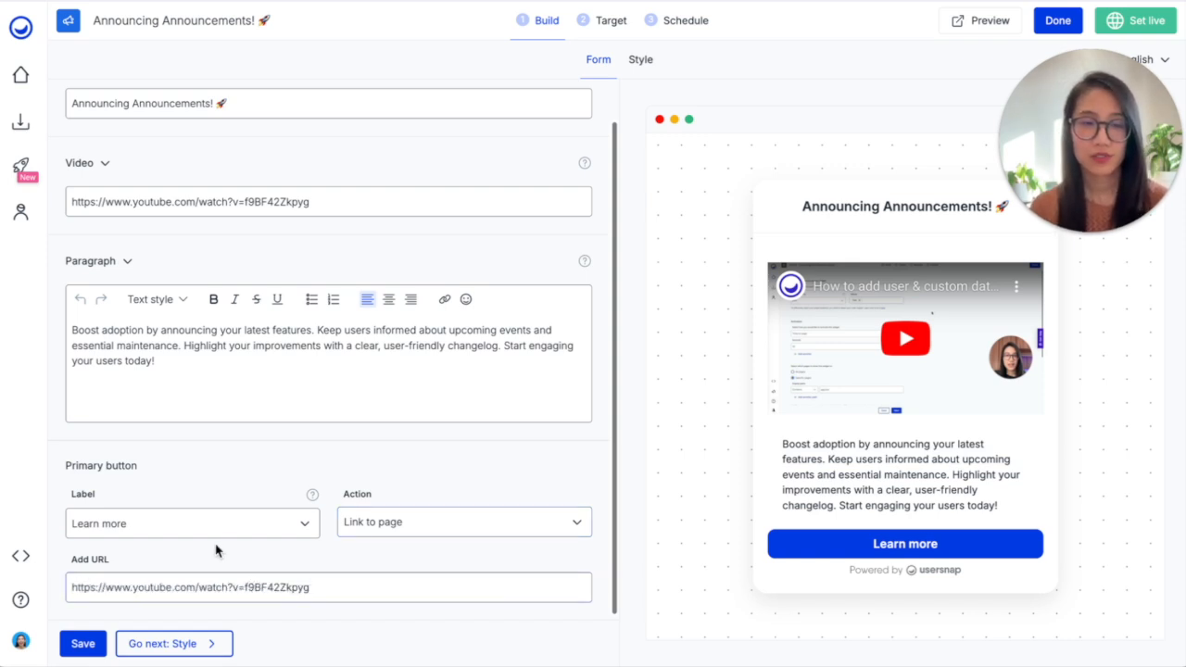
{"action": "left_click", "coordinate": [82, 644]}
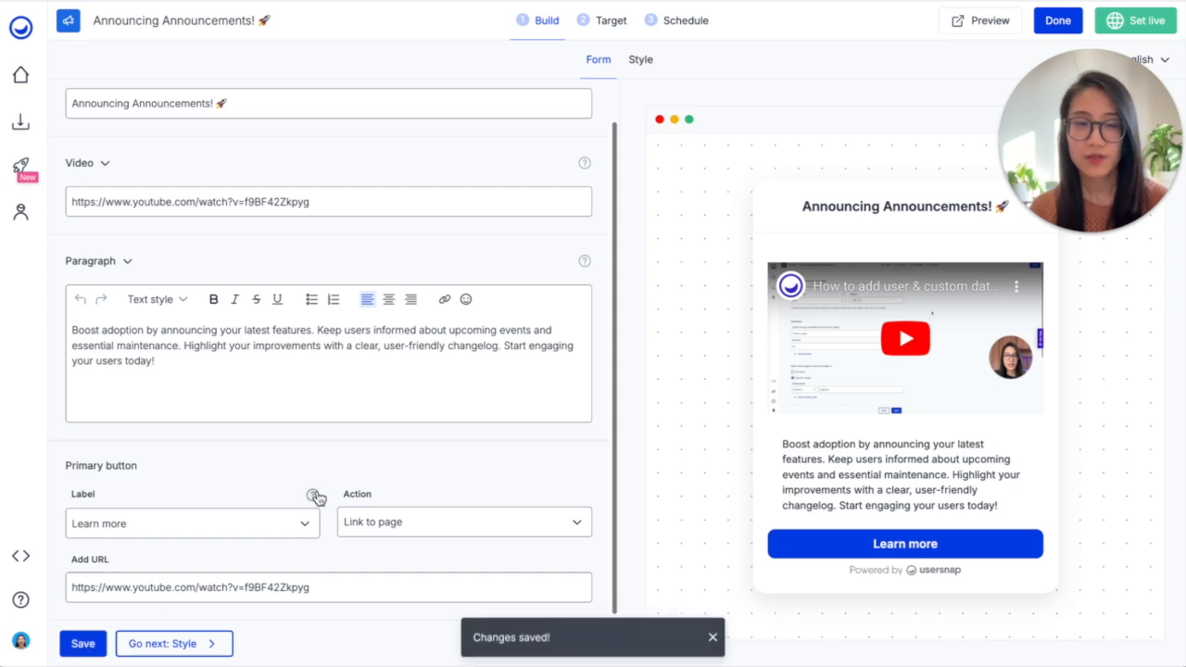
Review the widget style, and enable promoting the announcement as a pop-up in its targeting settings
{"action": "left_click", "coordinate": [639, 59]}
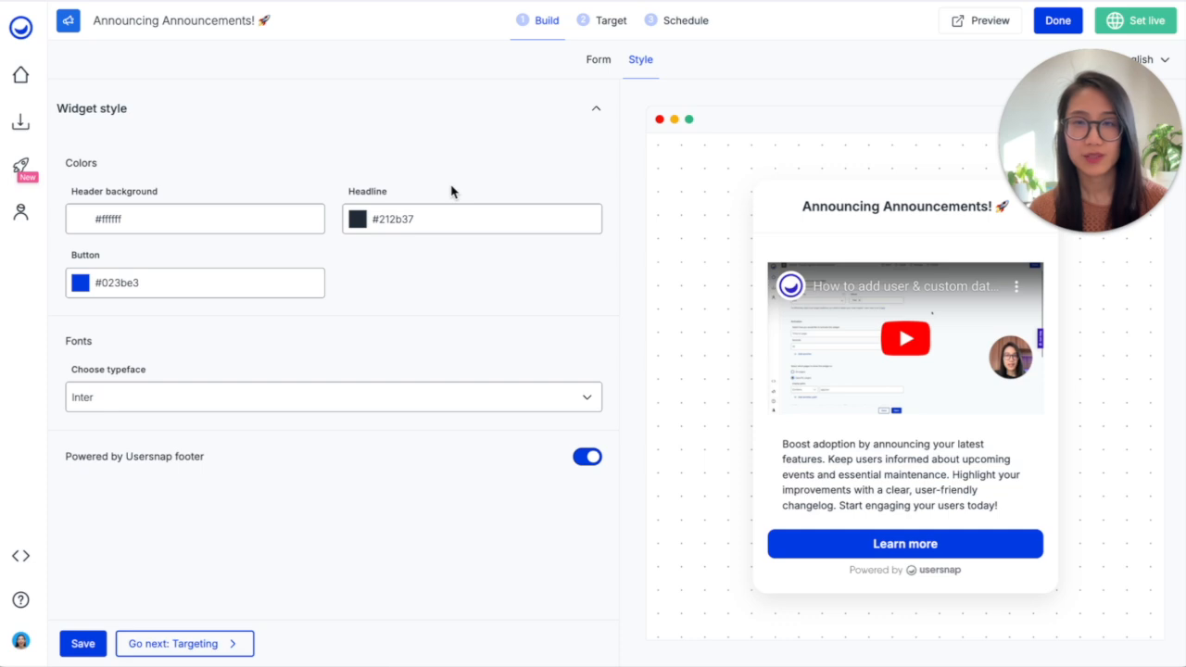
{"action": "left_click", "coordinate": [609, 28]}
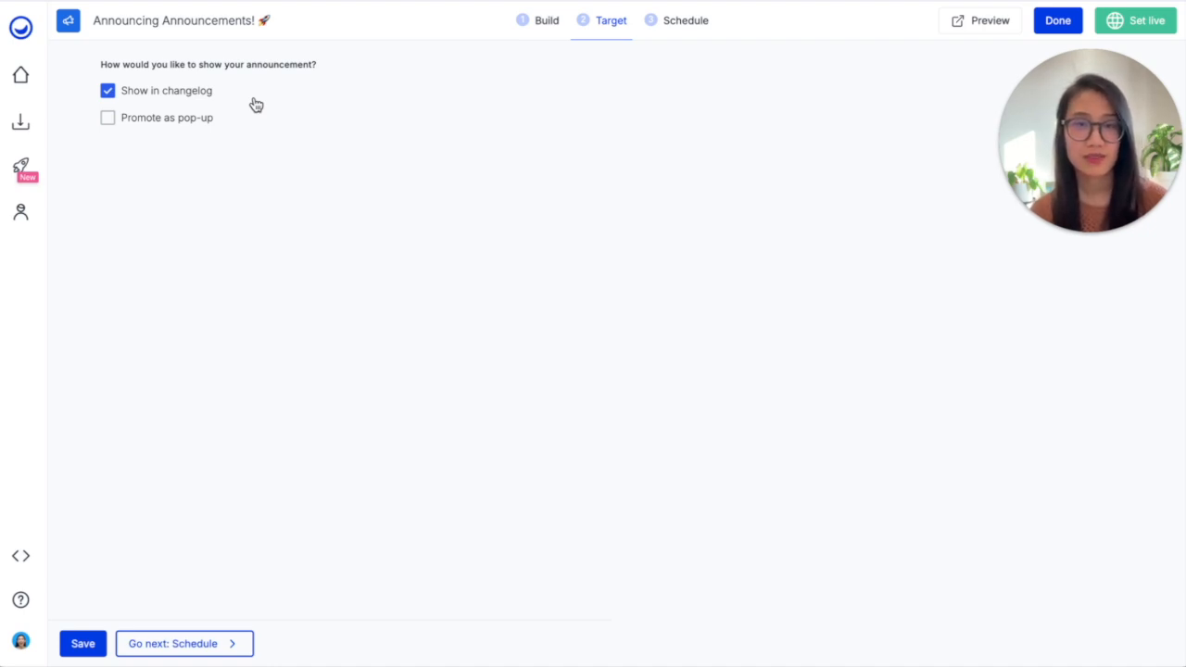
{"action": "left_click", "coordinate": [195, 120]}
Target the announcement at a specific user segment with the user property plan and the value starter
{"action": "scroll", "coordinate": [376, 158], "scroll_direction": "down", "scroll_amount": 1}
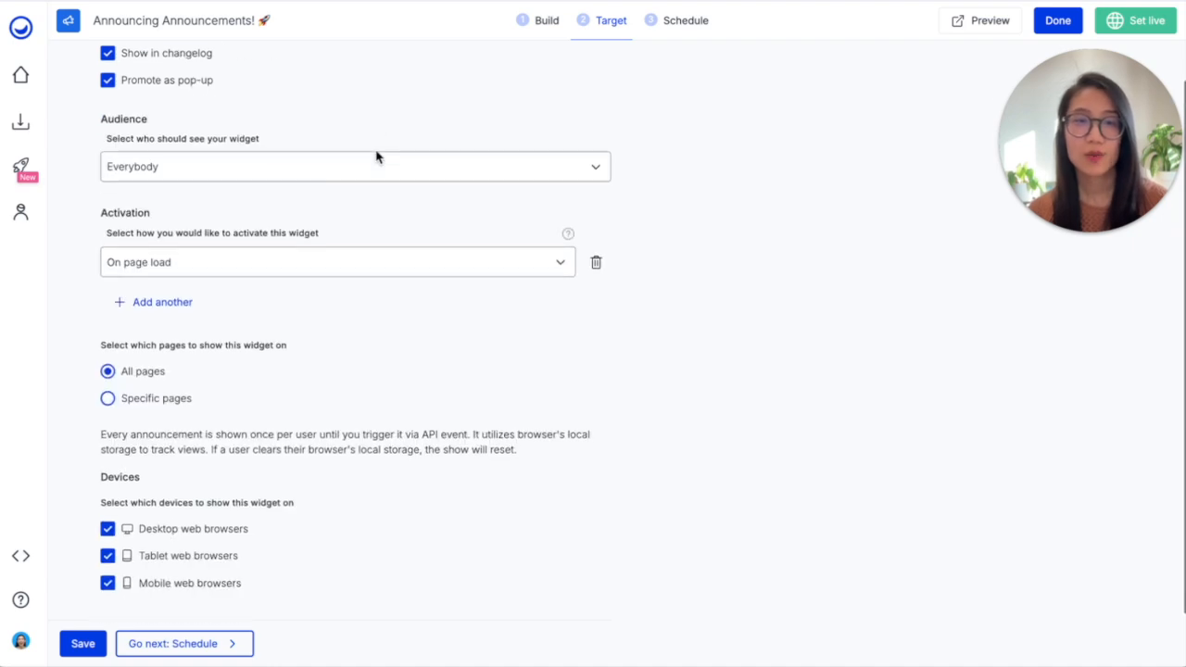
{"action": "left_click", "coordinate": [349, 177]}
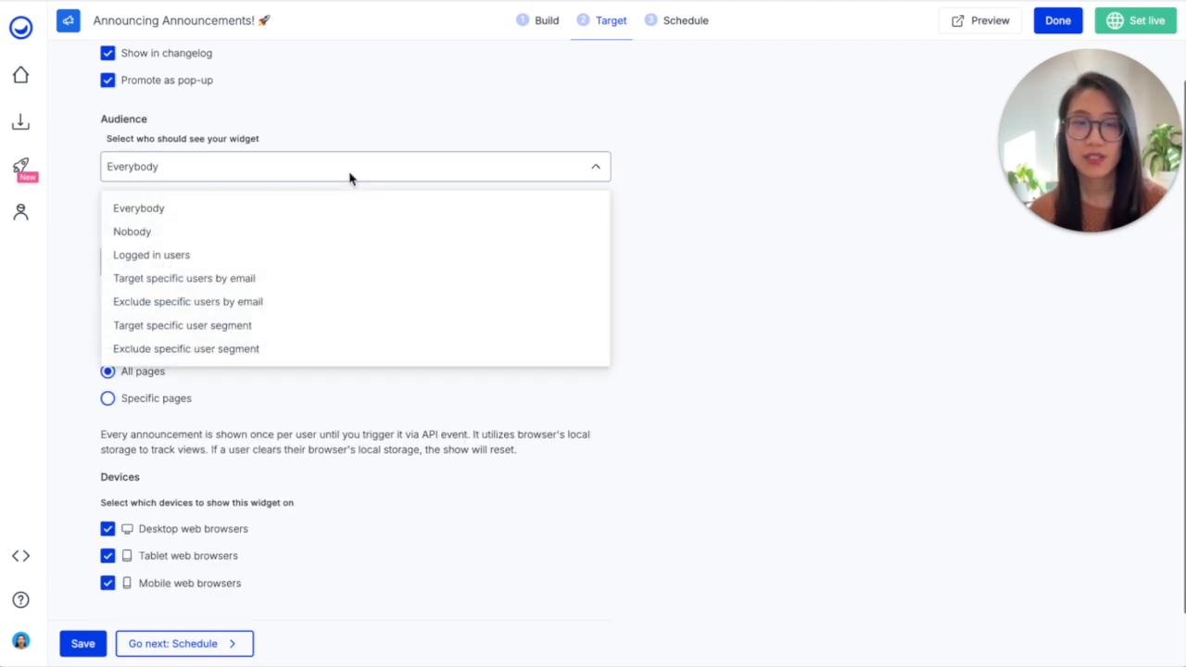
{"action": "left_click", "coordinate": [276, 325]}
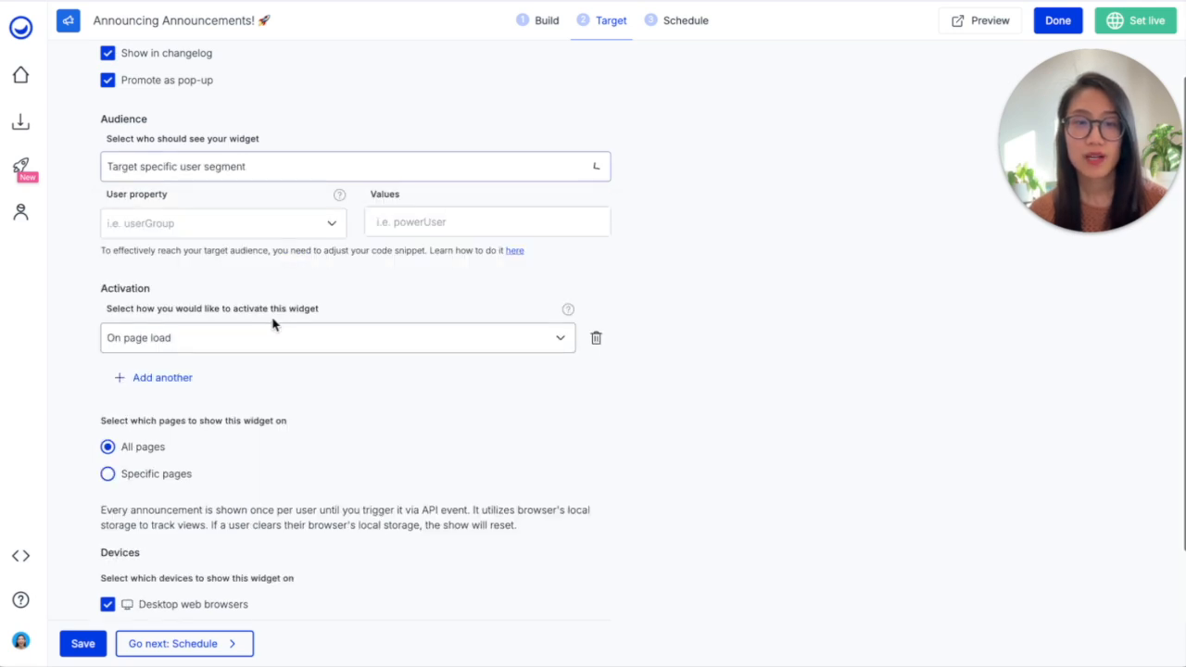
{"action": "left_click", "coordinate": [211, 223]}
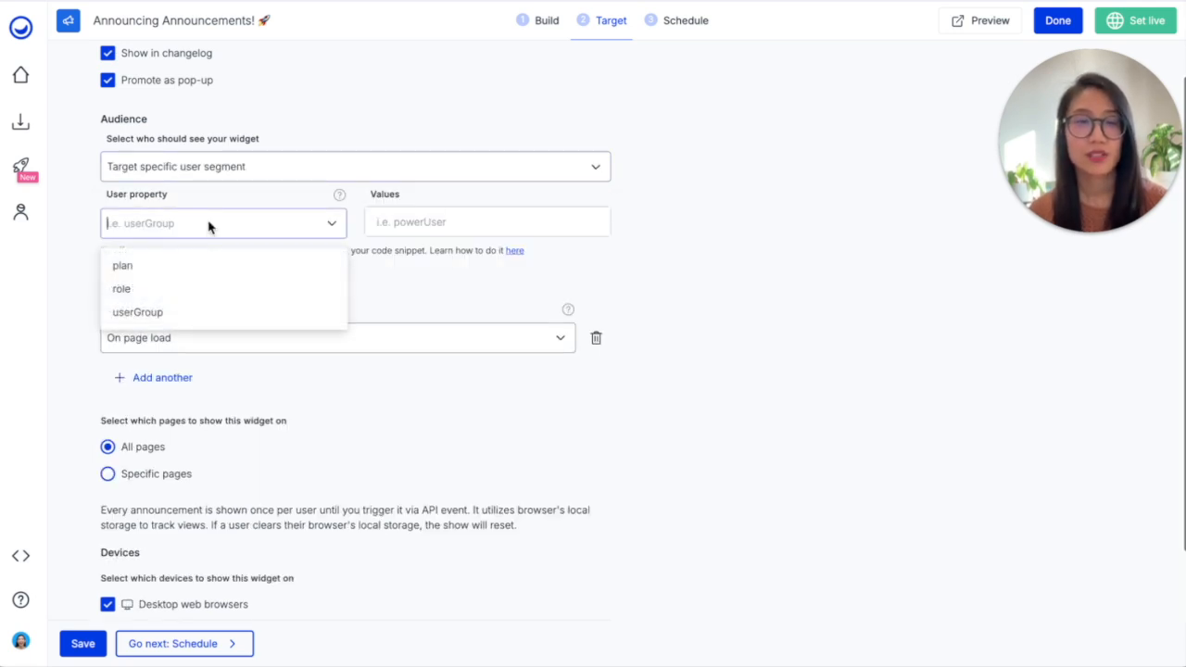
{"action": "left_click", "coordinate": [141, 269]}
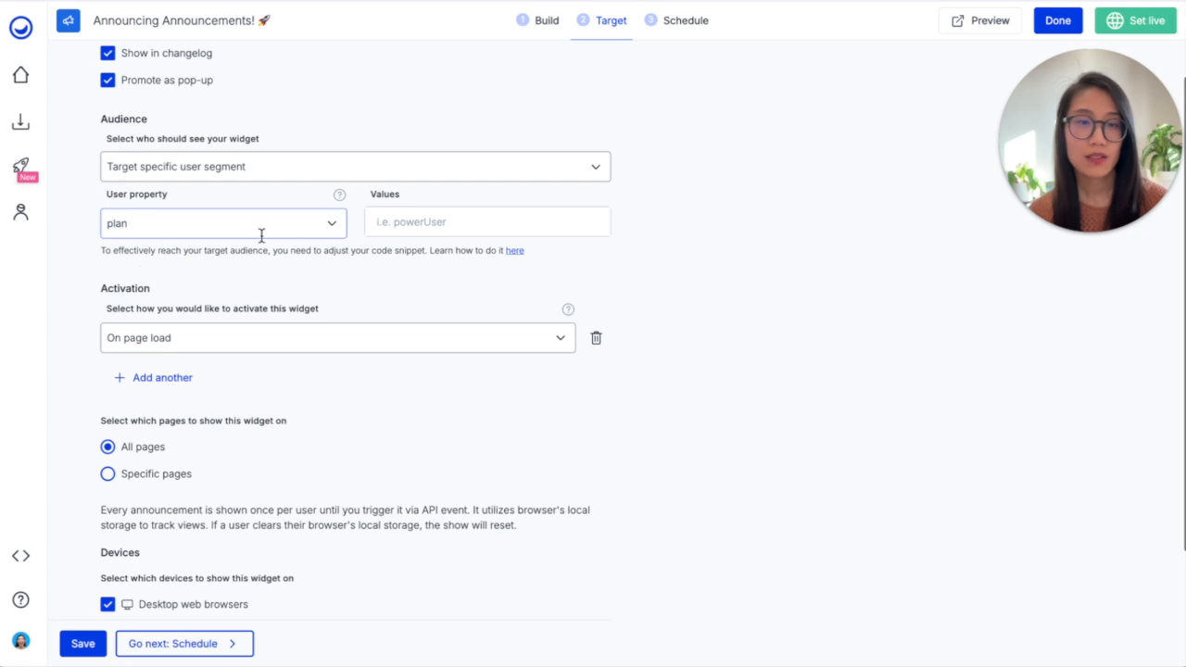
{"action": "left_click", "coordinate": [397, 221]}
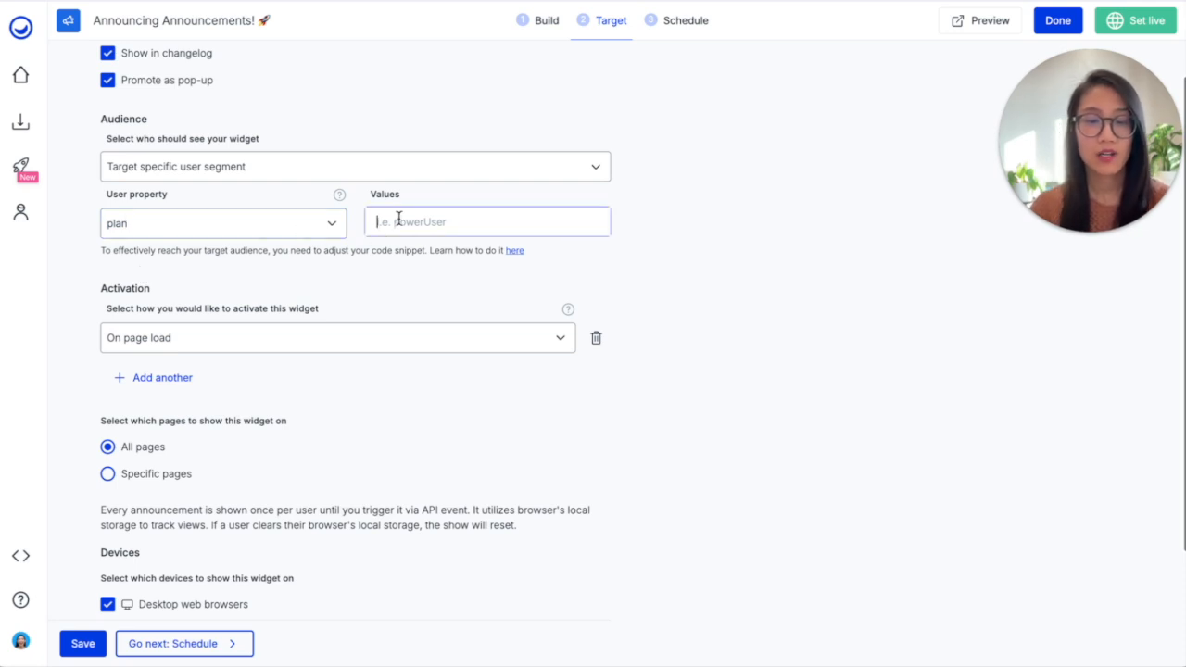
{"action": "type", "text": "starter"}
{"action": "key", "text": "Return"}
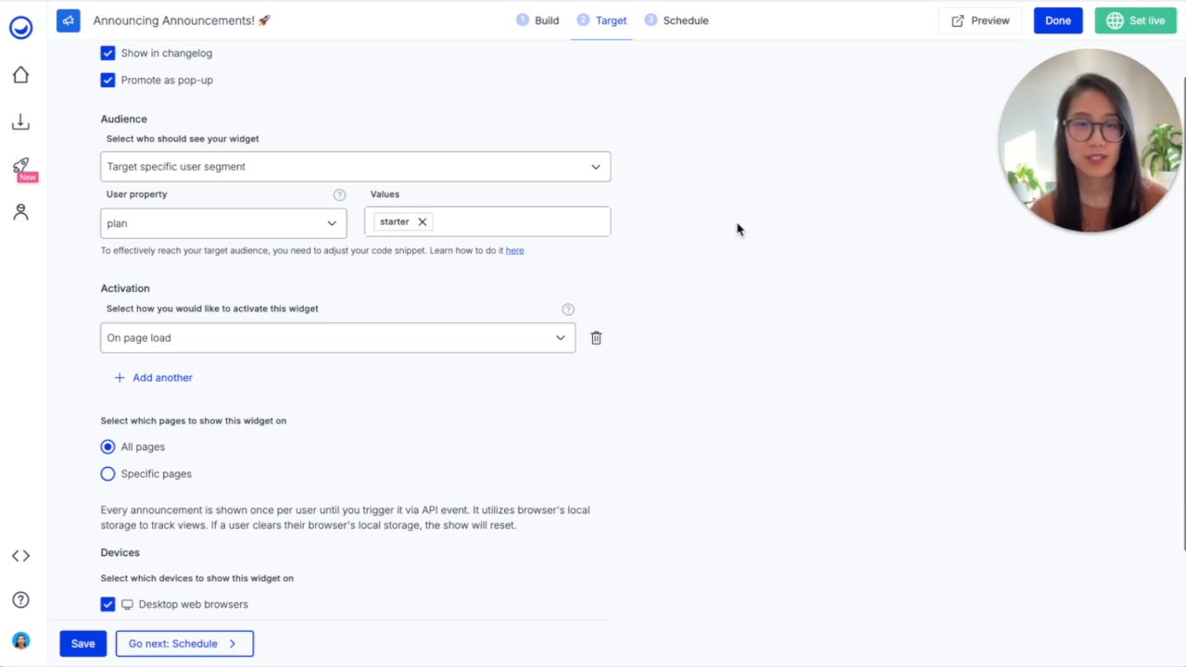
Set the widget's activation to Time on page with 10 seconds
{"action": "scroll", "coordinate": [391, 342], "scroll_direction": "down", "scroll_amount": 1}
{"action": "left_click", "coordinate": [357, 274]}
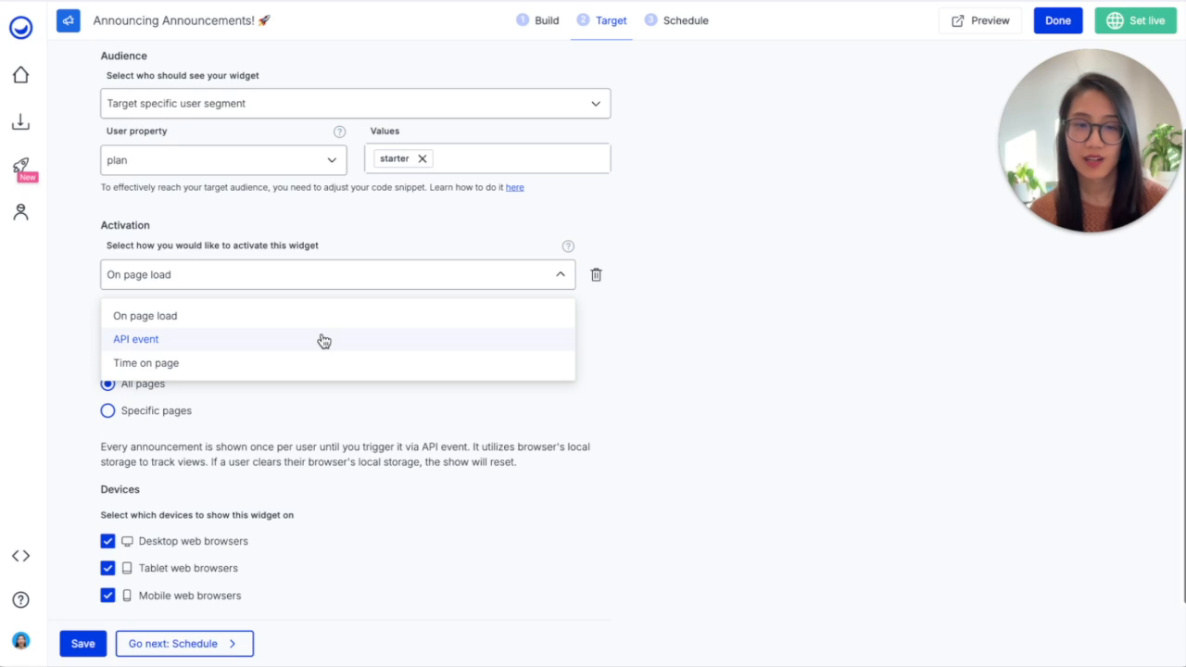
{"action": "left_click", "coordinate": [305, 361]}
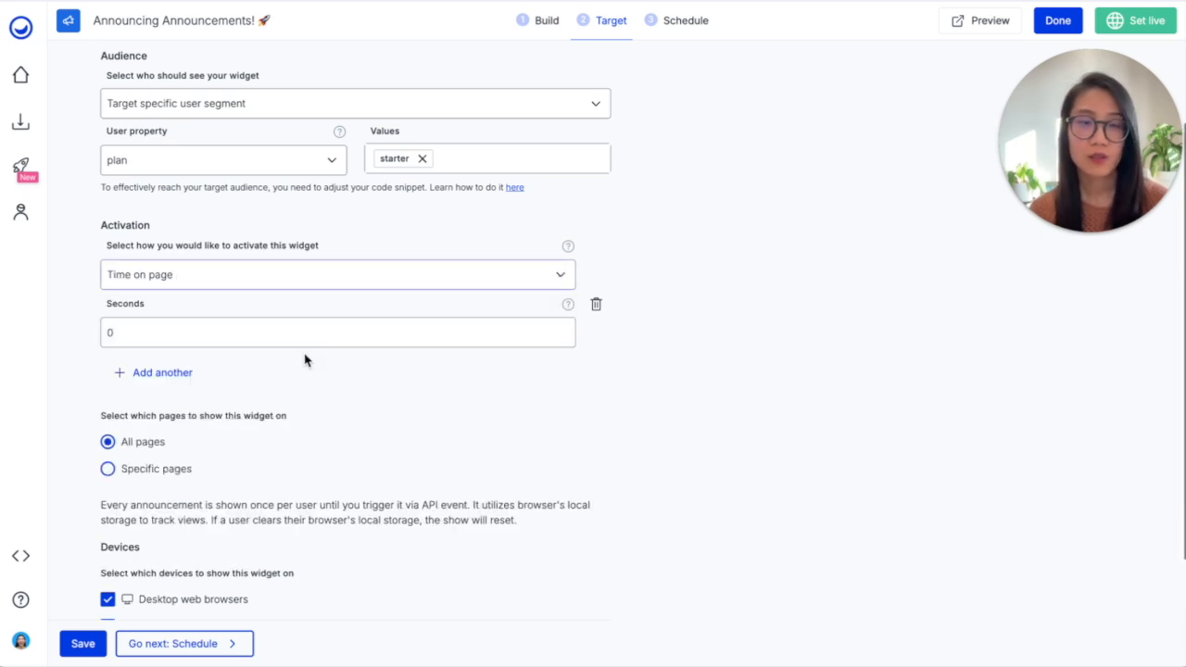
{"action": "left_click", "coordinate": [105, 336]}
{"action": "type", "text": "1"}
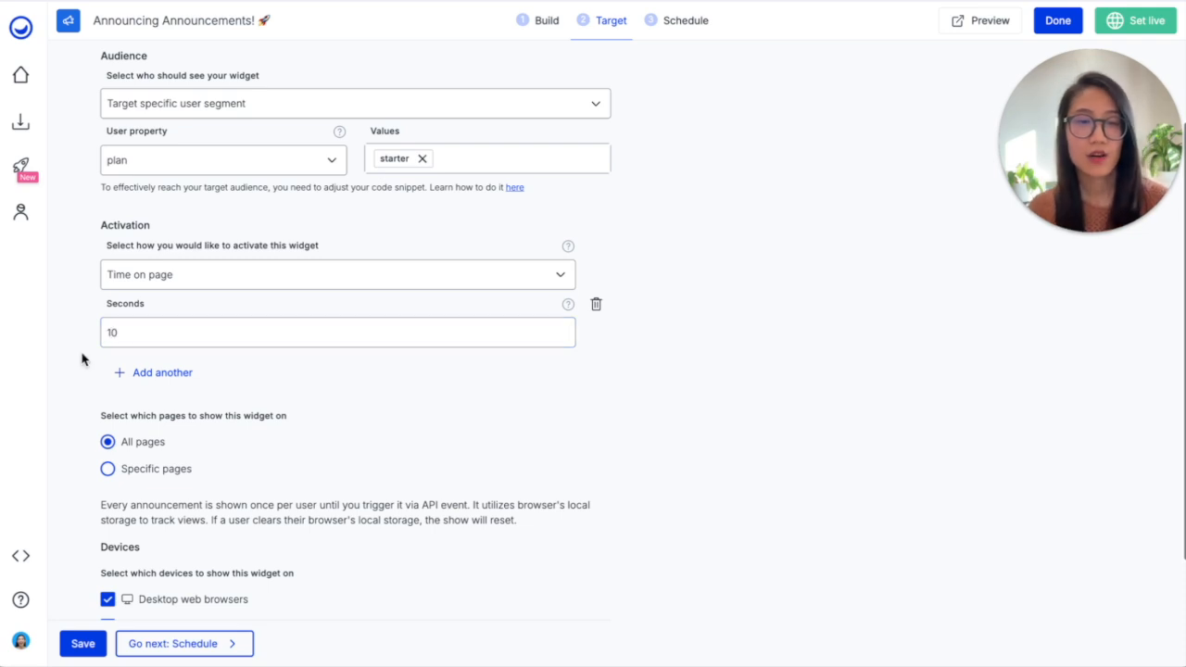
Restrict the widget's display to specific pages
{"action": "scroll", "coordinate": [81, 359], "scroll_direction": "down", "scroll_amount": 1}
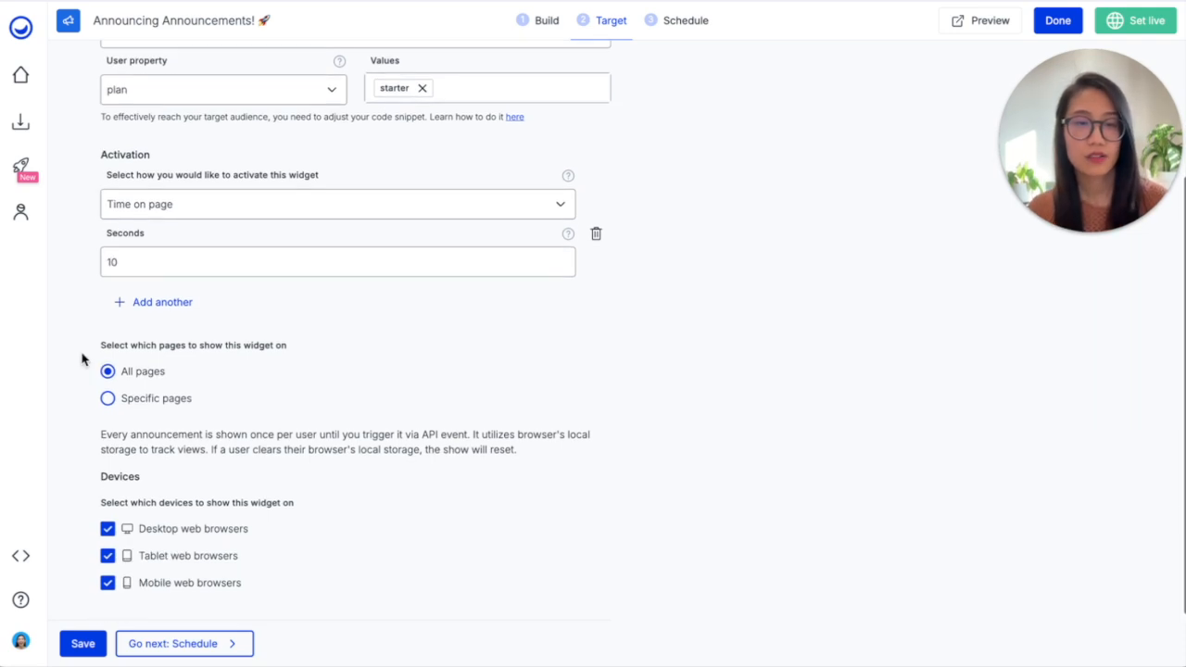
{"action": "left_click", "coordinate": [146, 405]}
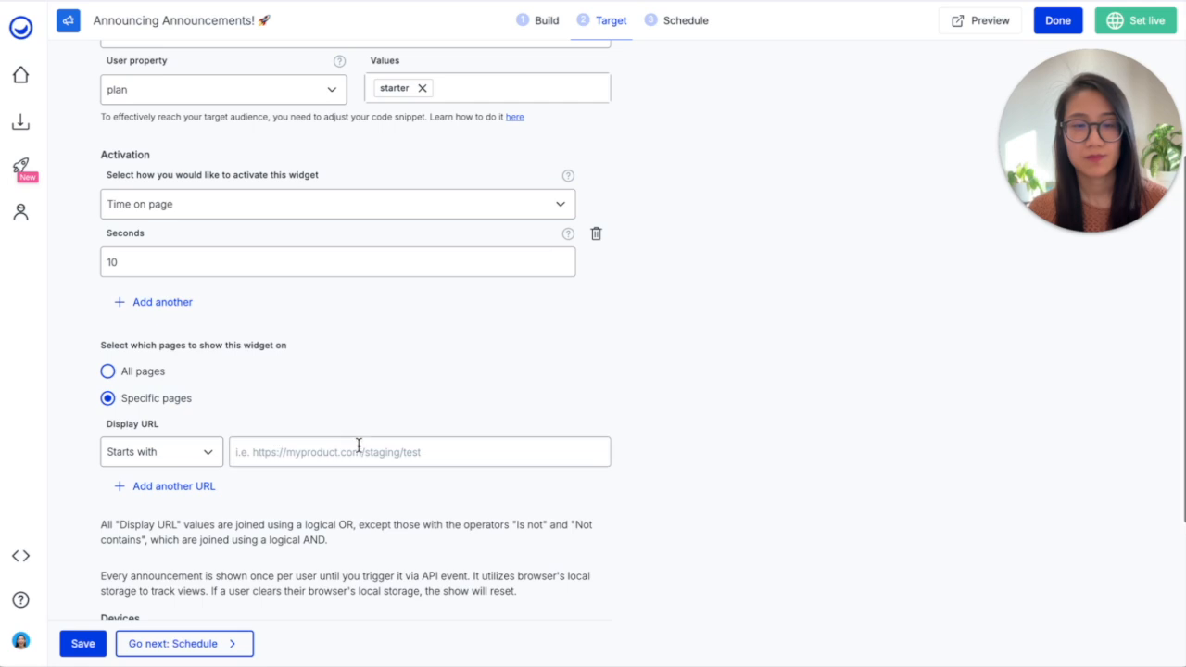
{"action": "scroll", "coordinate": [357, 443], "scroll_direction": "down", "scroll_amount": 2}
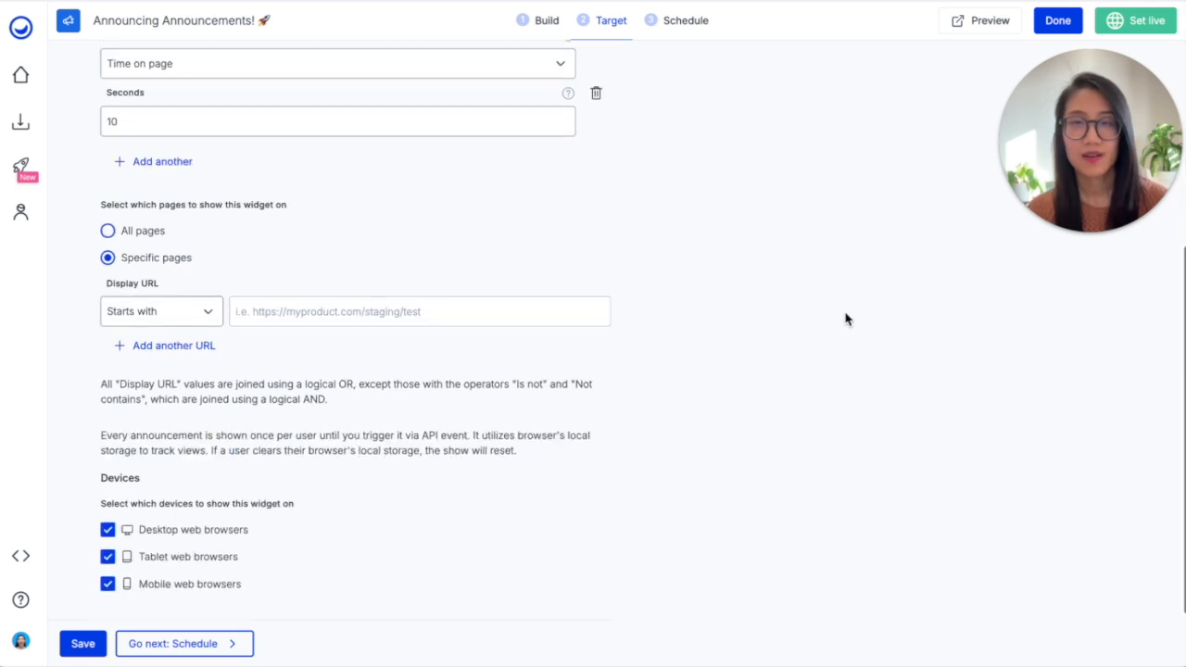
Save the targeting settings, then schedule the announcement's release for Nov 18, 2024 at 00:00 and save it
{"action": "left_click", "coordinate": [682, 19]}
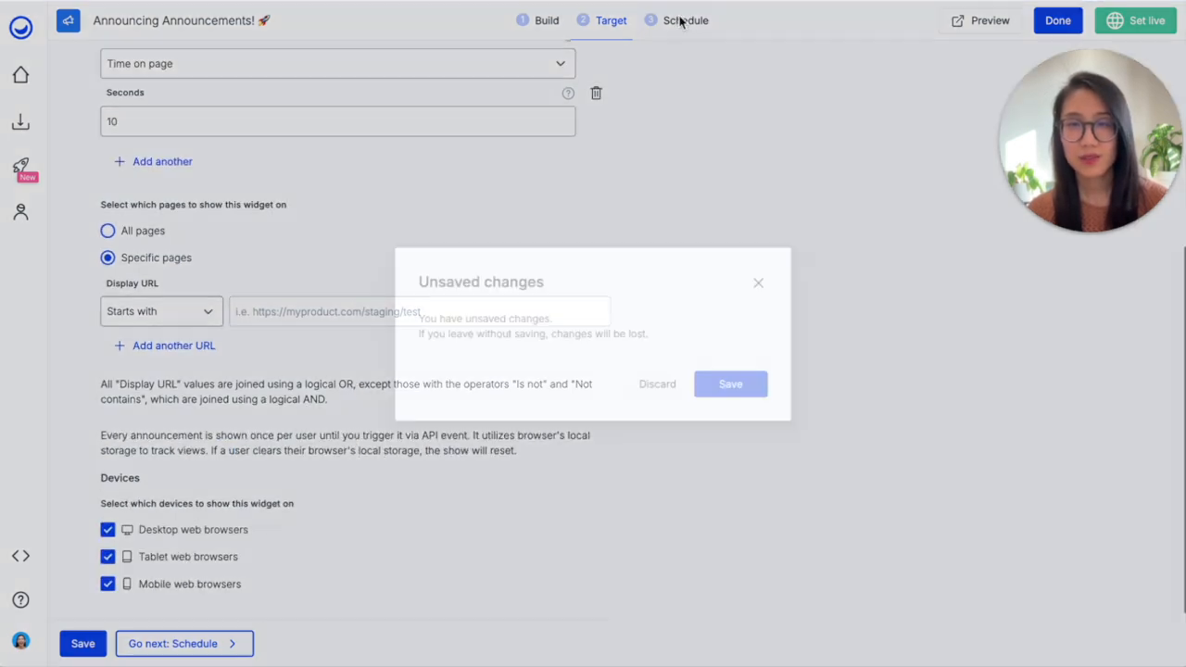
{"action": "left_click", "coordinate": [741, 387]}
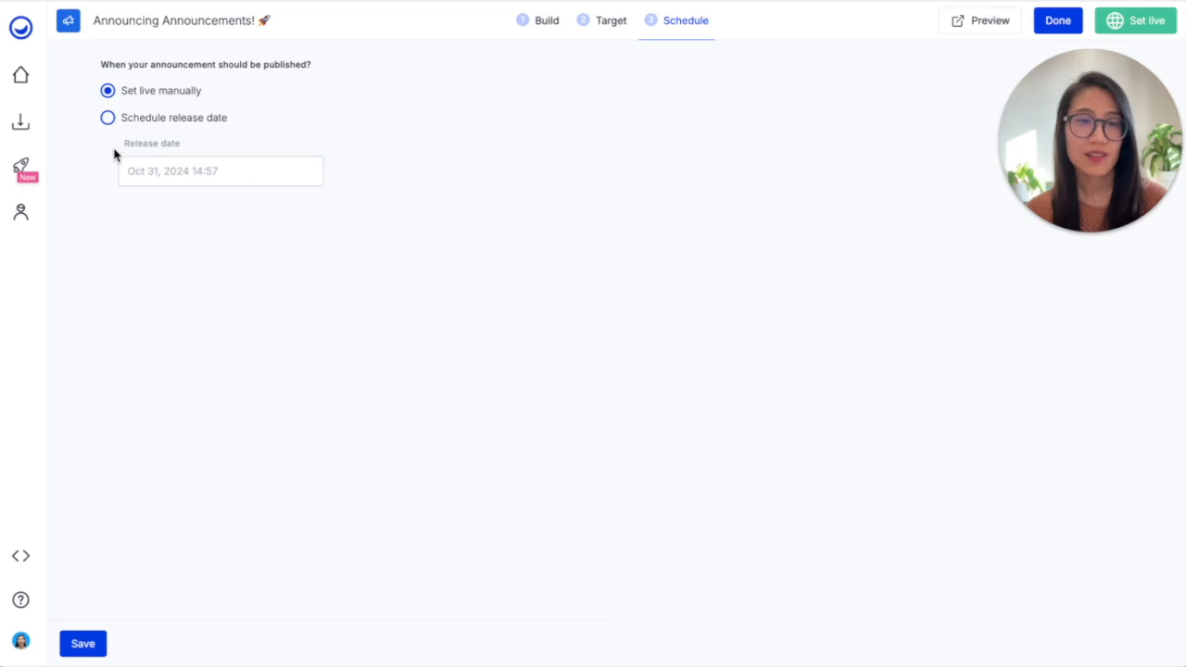
{"action": "left_click", "coordinate": [111, 121]}
{"action": "left_click", "coordinate": [146, 181]}
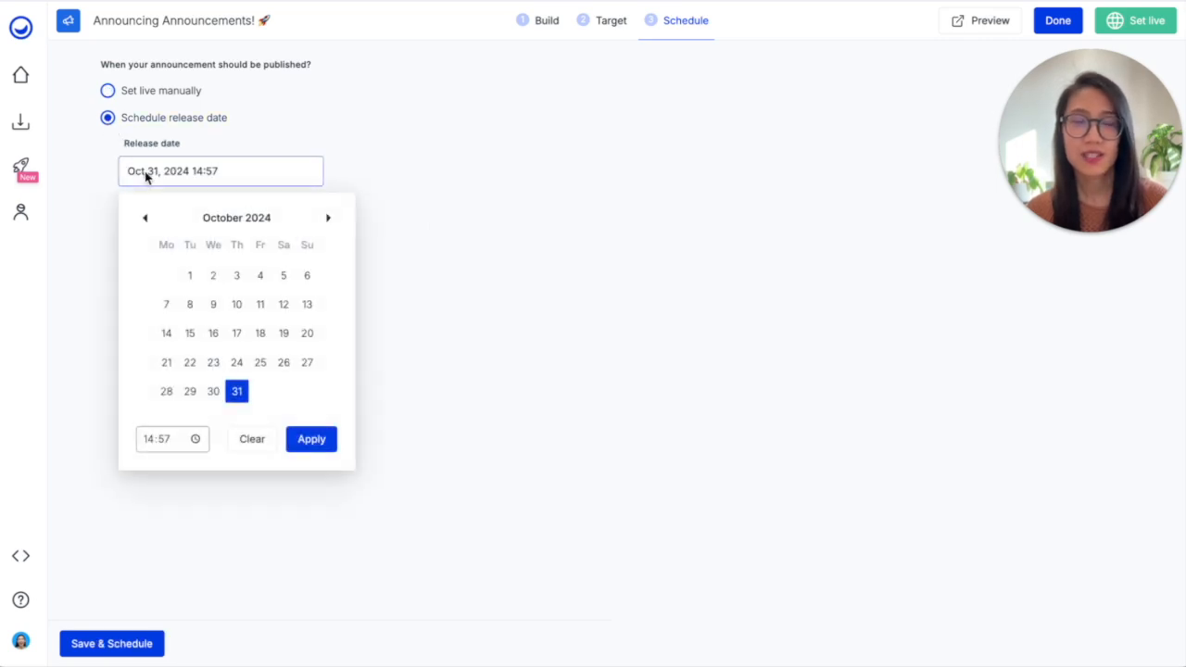
{"action": "left_click", "coordinate": [328, 219]}
{"action": "left_click", "coordinate": [167, 362]}
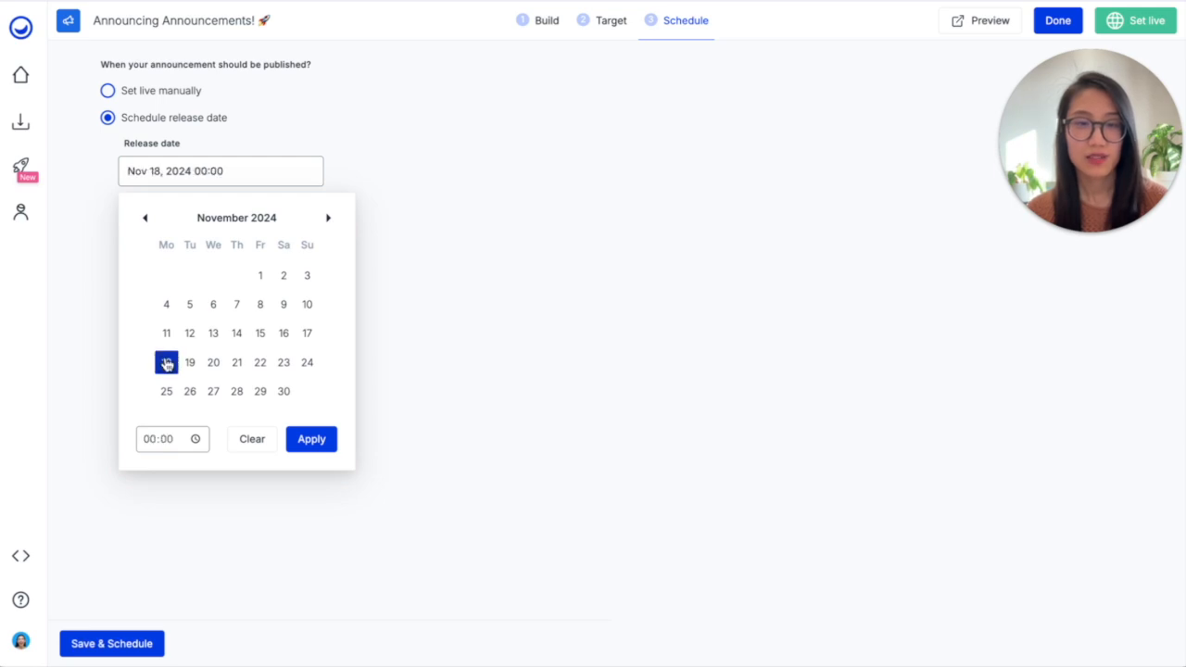
{"action": "left_click", "coordinate": [313, 443]}
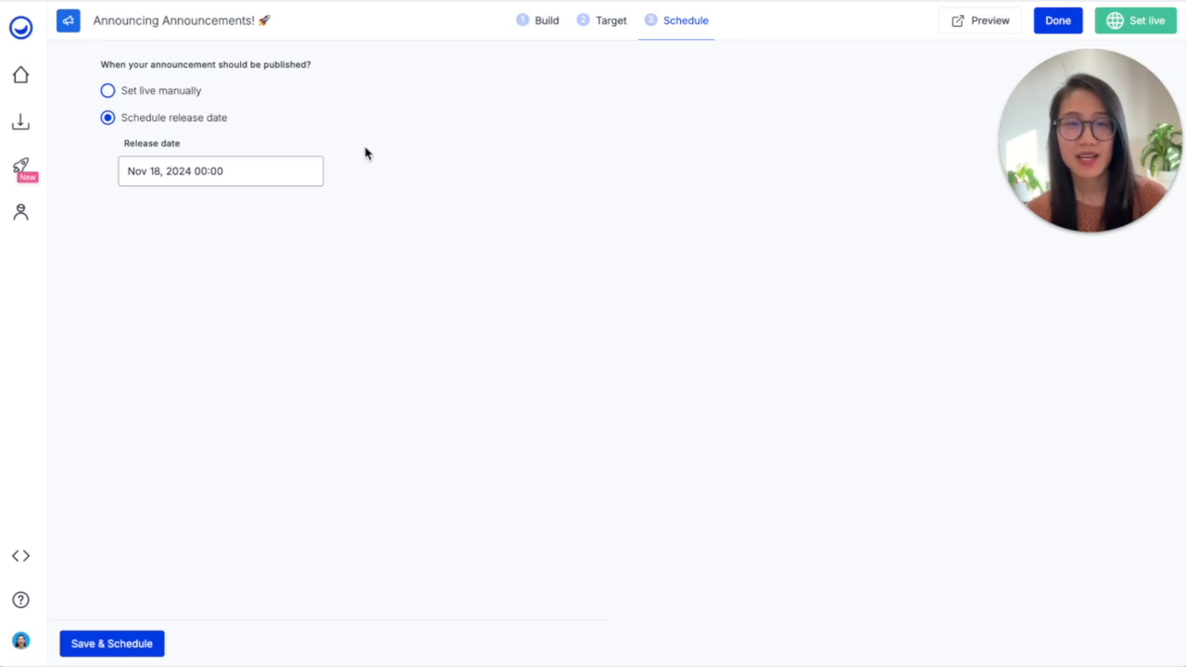
{"action": "left_click", "coordinate": [1066, 28]}
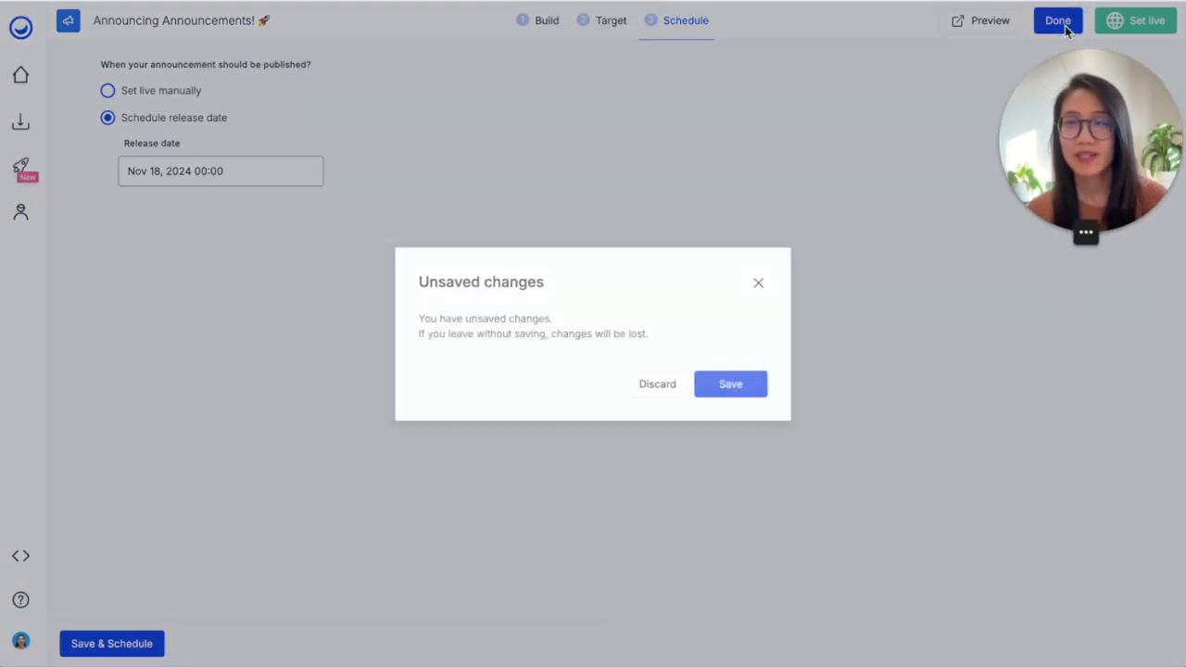
{"action": "left_click", "coordinate": [722, 388]}
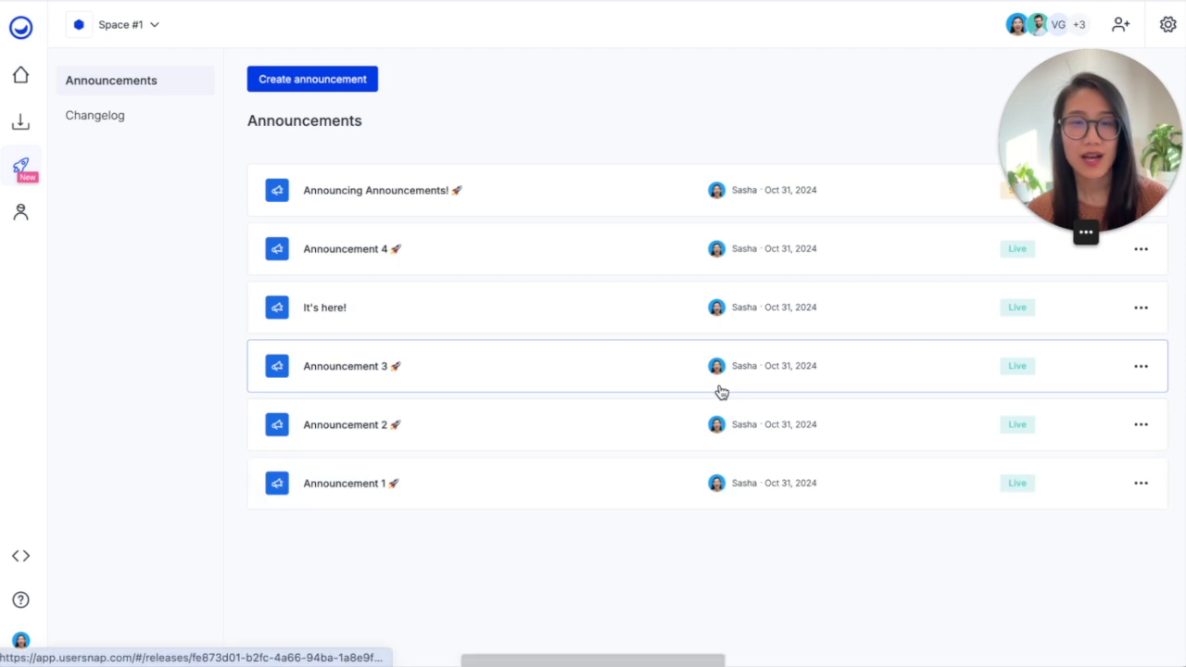
Copy the link of the standalone changelog page and look through the announcements on that public page
{"action": "left_click", "coordinate": [147, 121]}
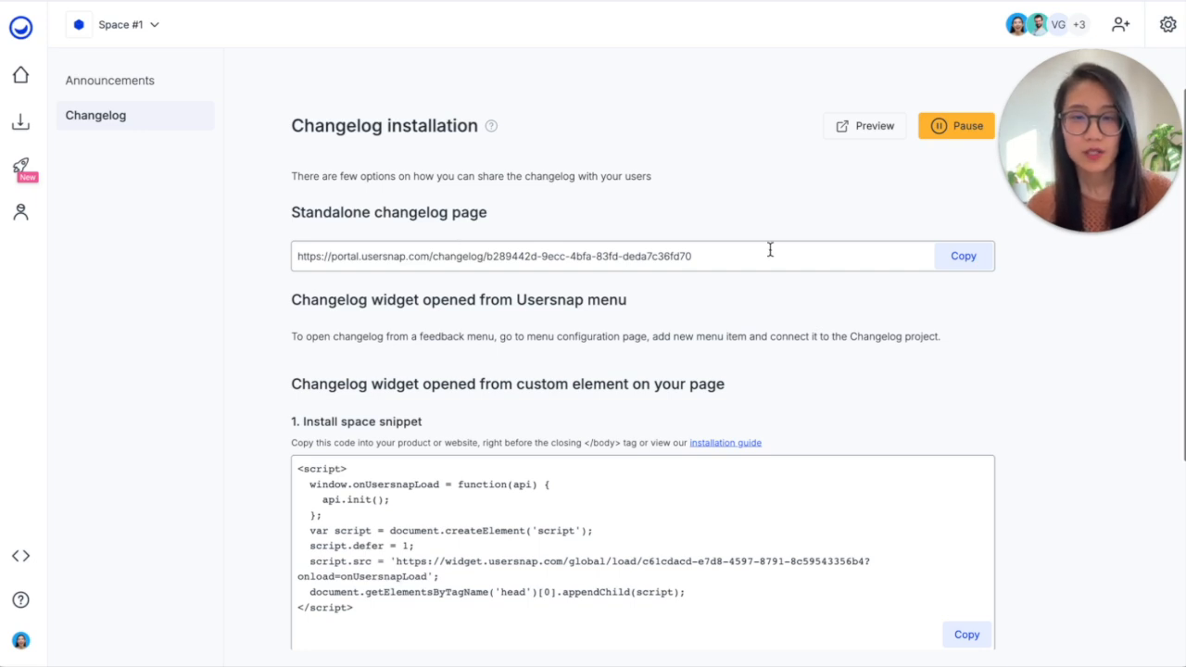
{"action": "left_click", "coordinate": [971, 264]}
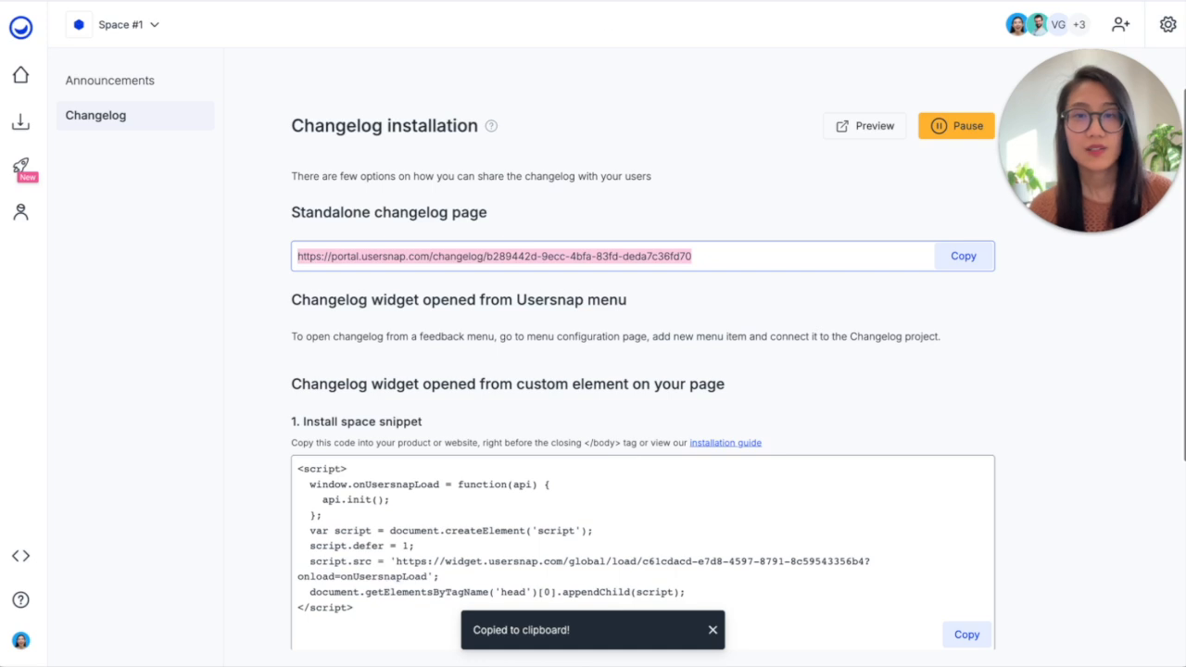
{"action": "left_click", "coordinate": [593, 1]}
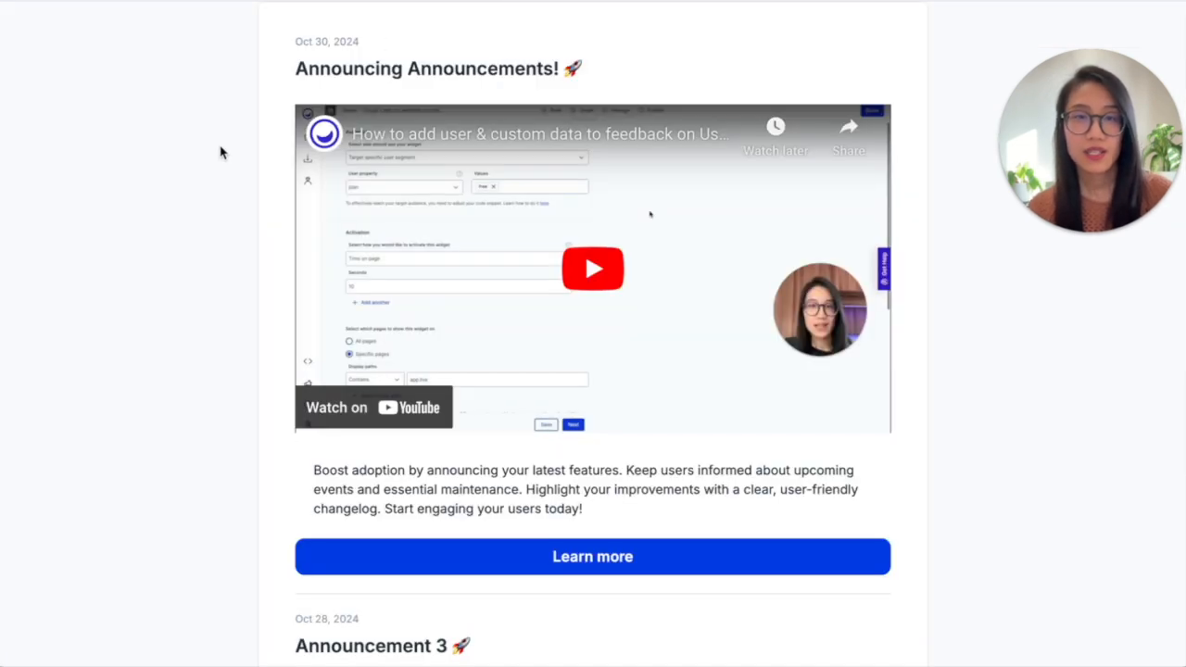
{"action": "scroll", "coordinate": [182, 310], "scroll_direction": "down", "scroll_amount": 6}
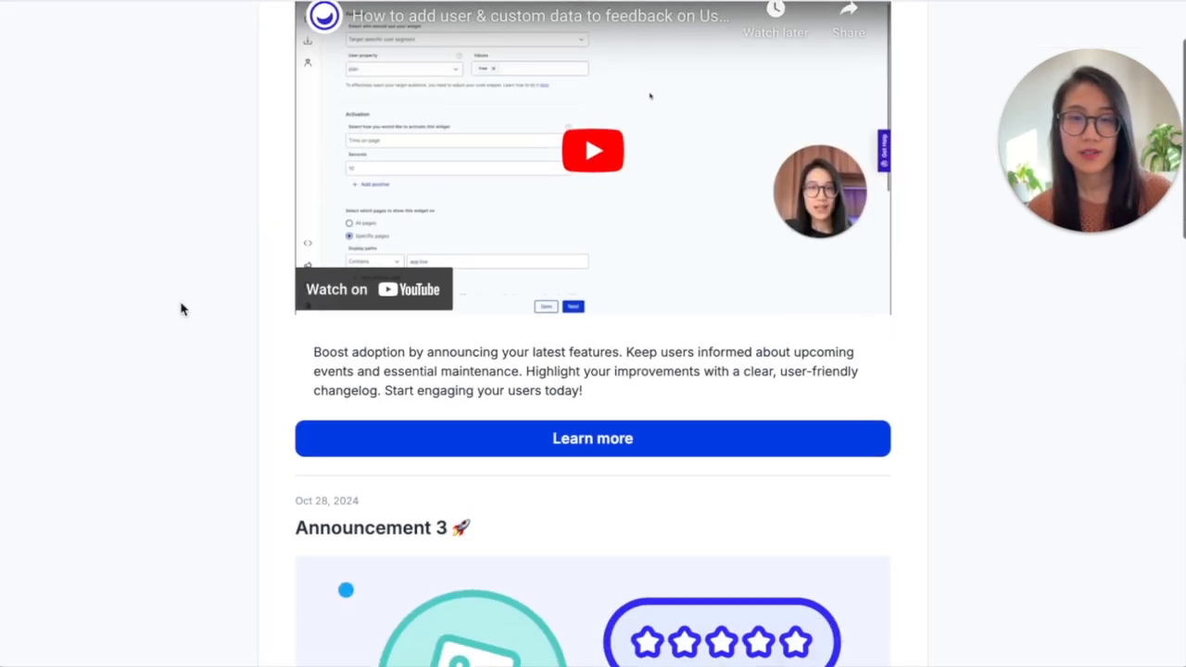
{"action": "scroll", "coordinate": [181, 309], "scroll_direction": "down", "scroll_amount": 7}
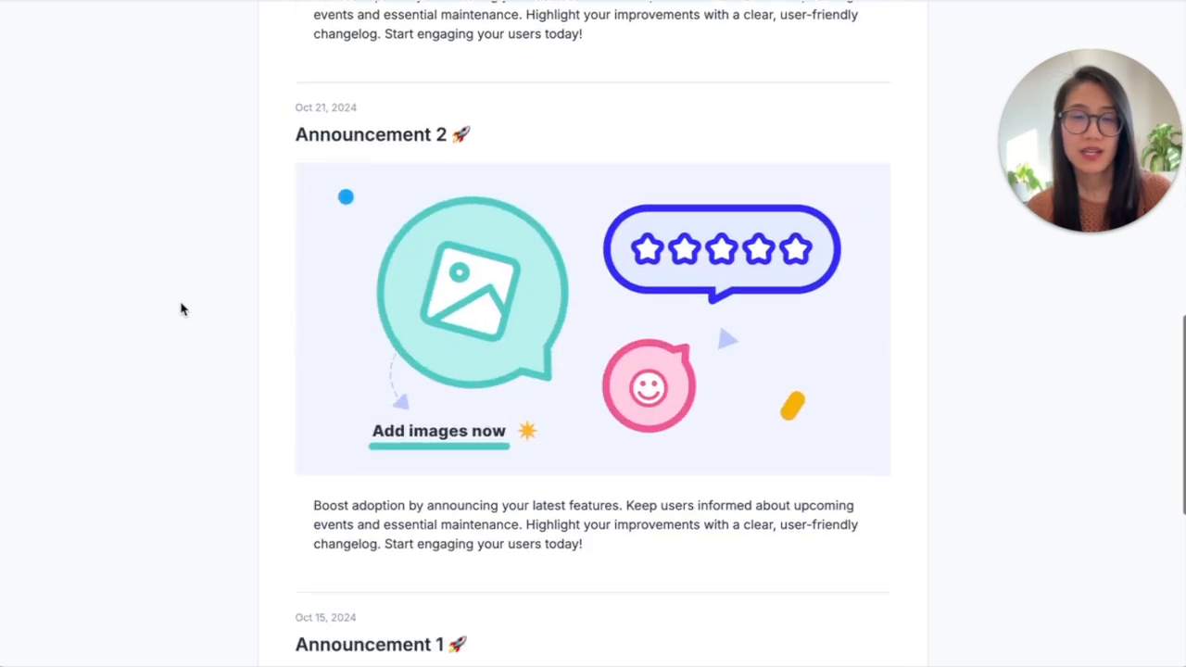
{"action": "scroll", "coordinate": [182, 309], "scroll_direction": "up", "scroll_amount": 13}
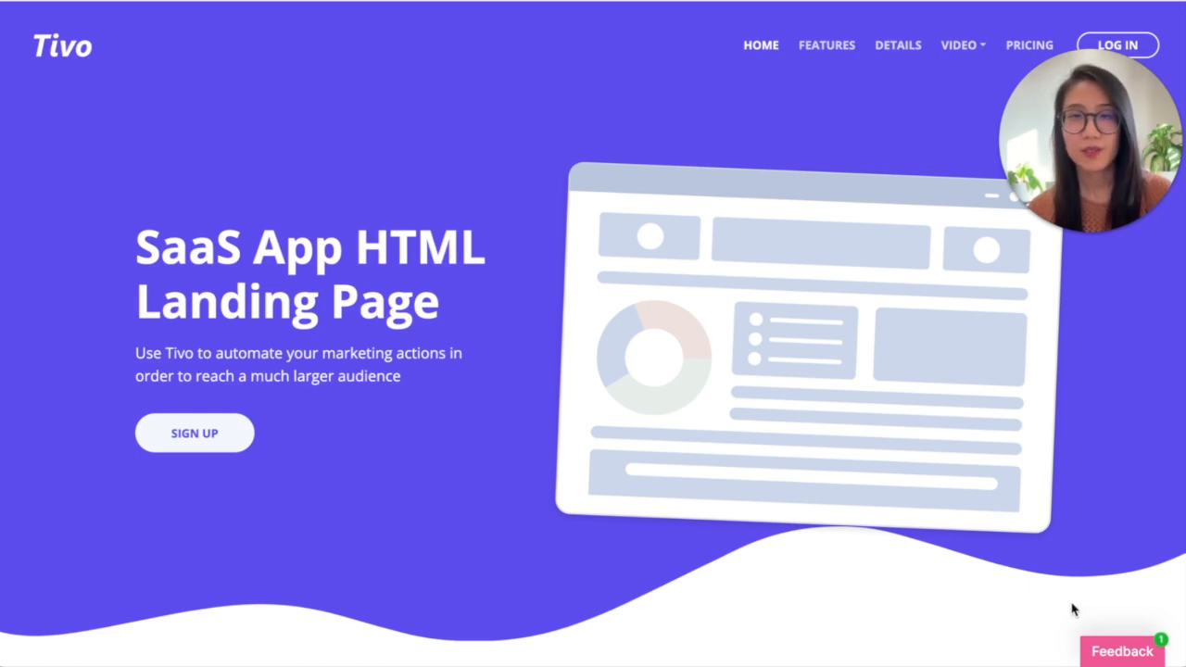
On the Tivo website, open the changelog from the feedback menu, look through its announcements and close it
{"action": "left_click", "coordinate": [1123, 653]}
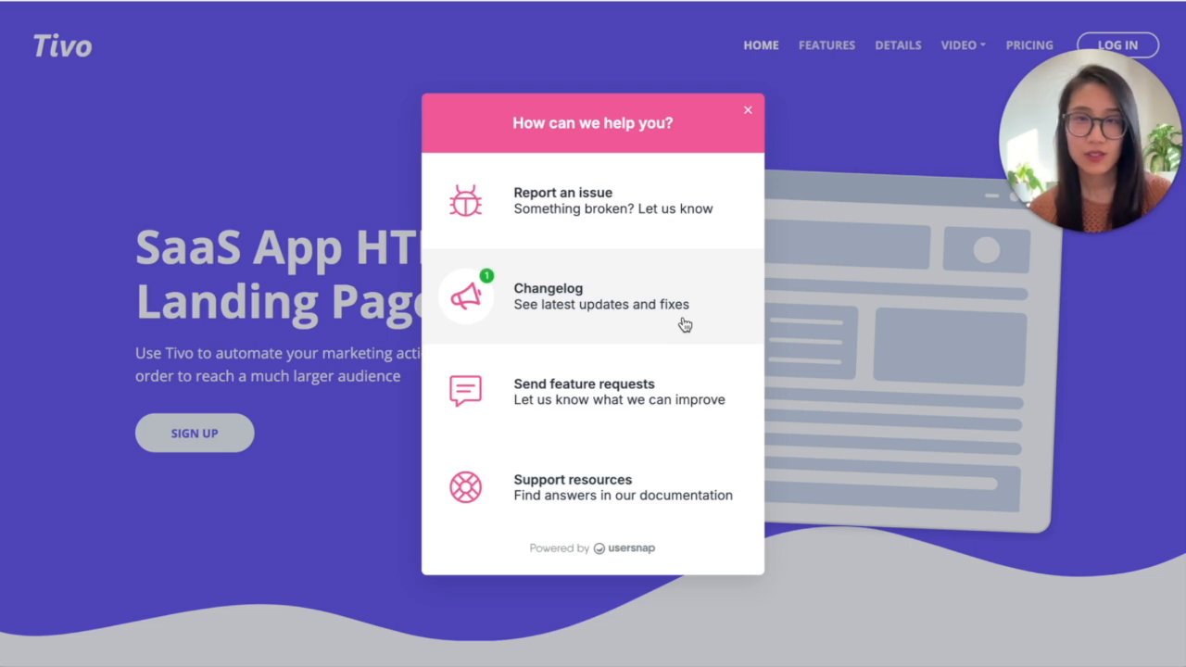
{"action": "left_click", "coordinate": [683, 324]}
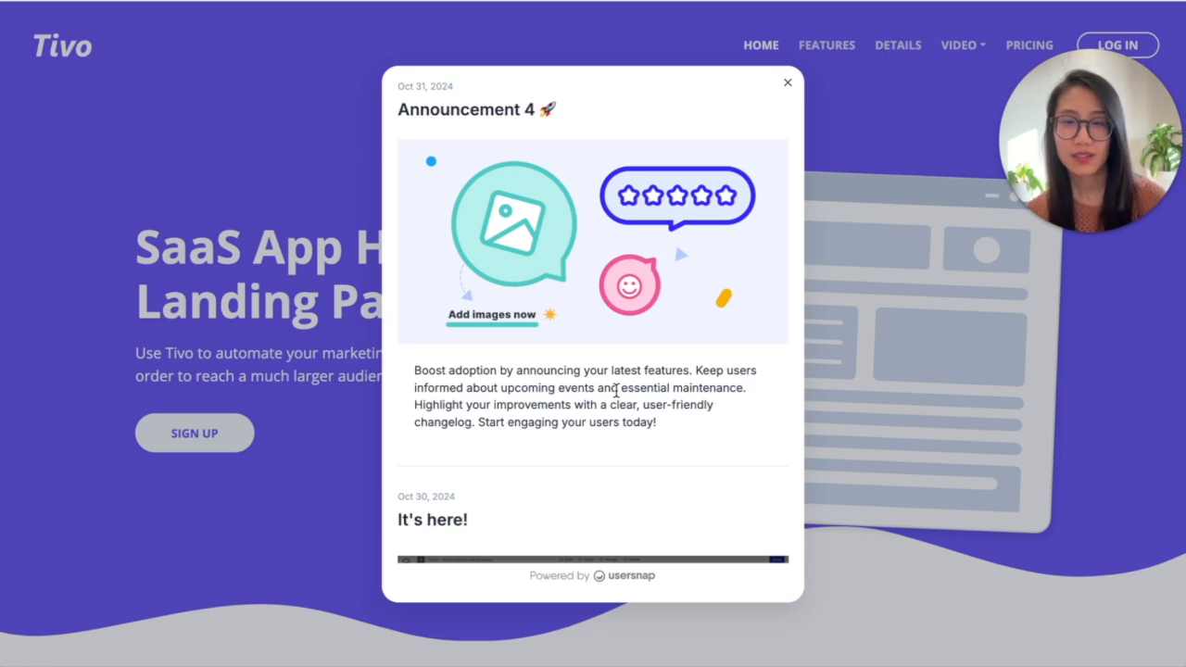
{"action": "scroll", "coordinate": [616, 391], "scroll_direction": "down", "scroll_amount": 5}
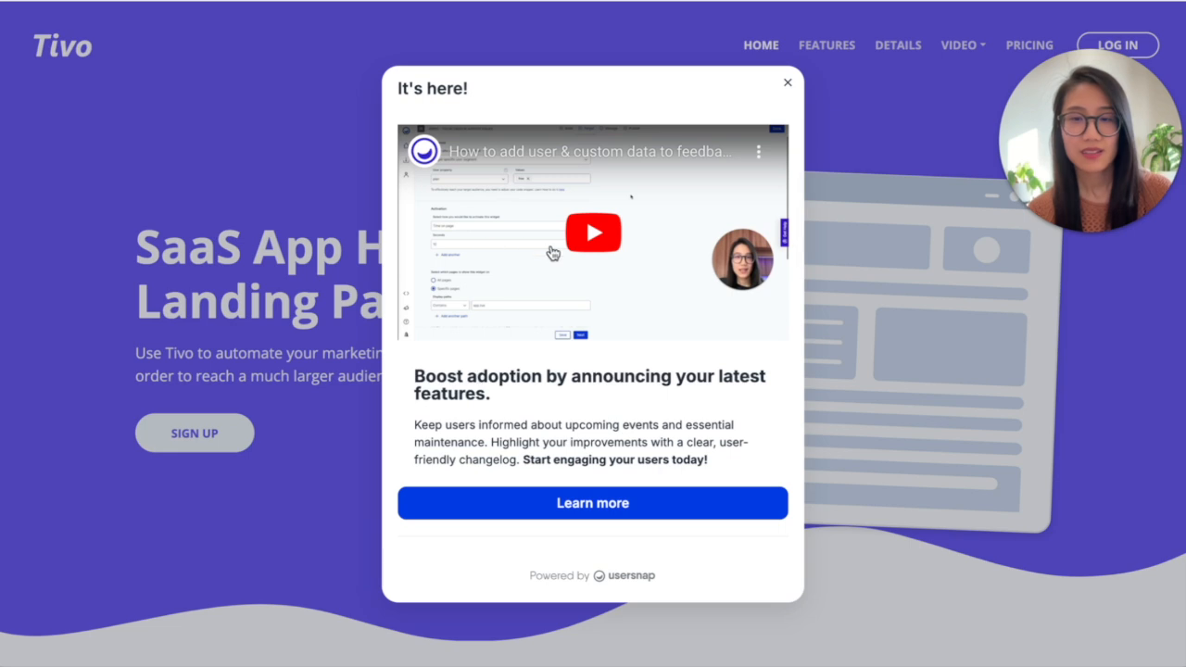
{"action": "scroll", "coordinate": [578, 439], "scroll_direction": "up", "scroll_amount": 1}
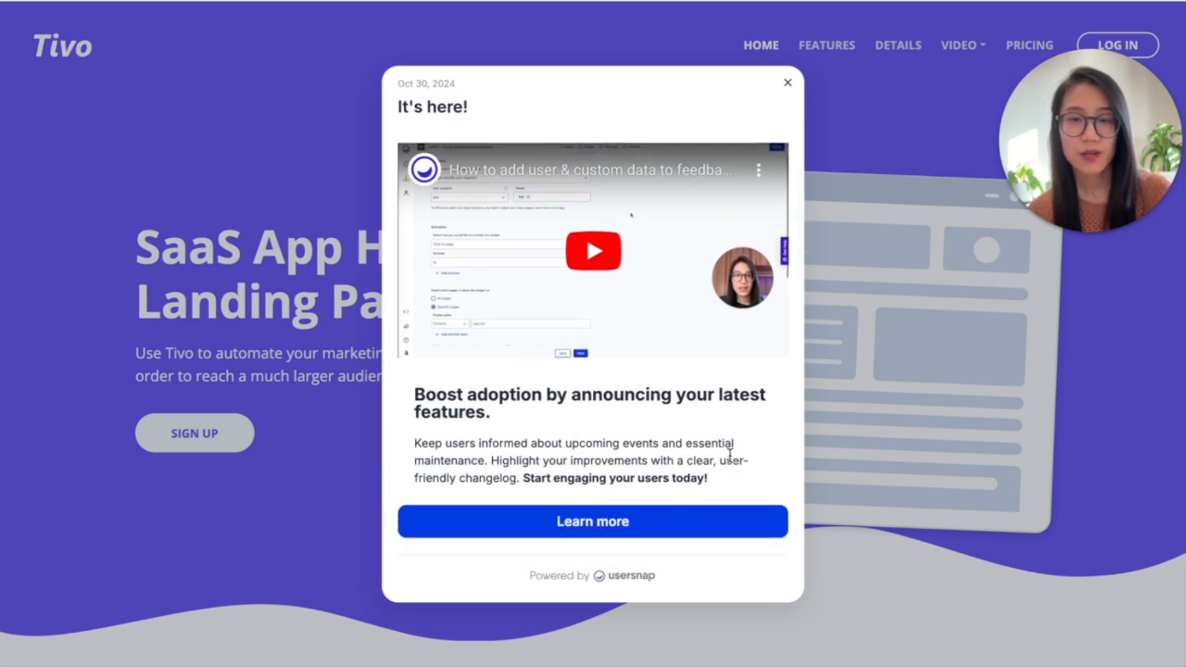
{"action": "scroll", "coordinate": [743, 461], "scroll_direction": "down", "scroll_amount": 9}
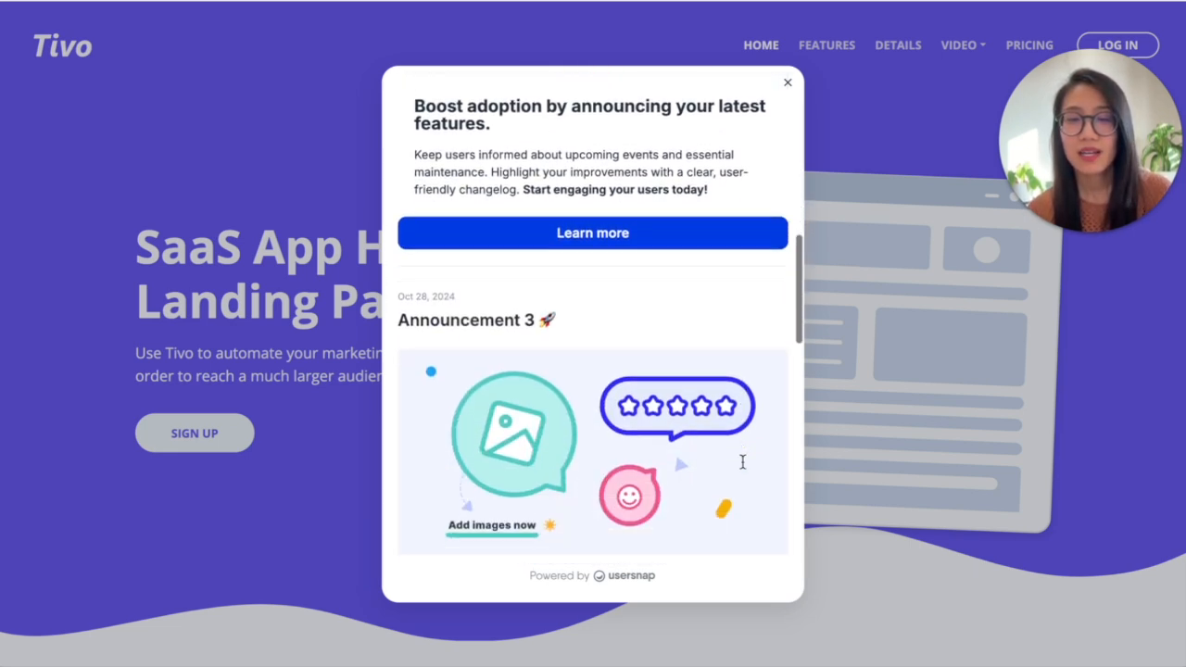
{"action": "scroll", "coordinate": [743, 467], "scroll_direction": "down", "scroll_amount": 10}
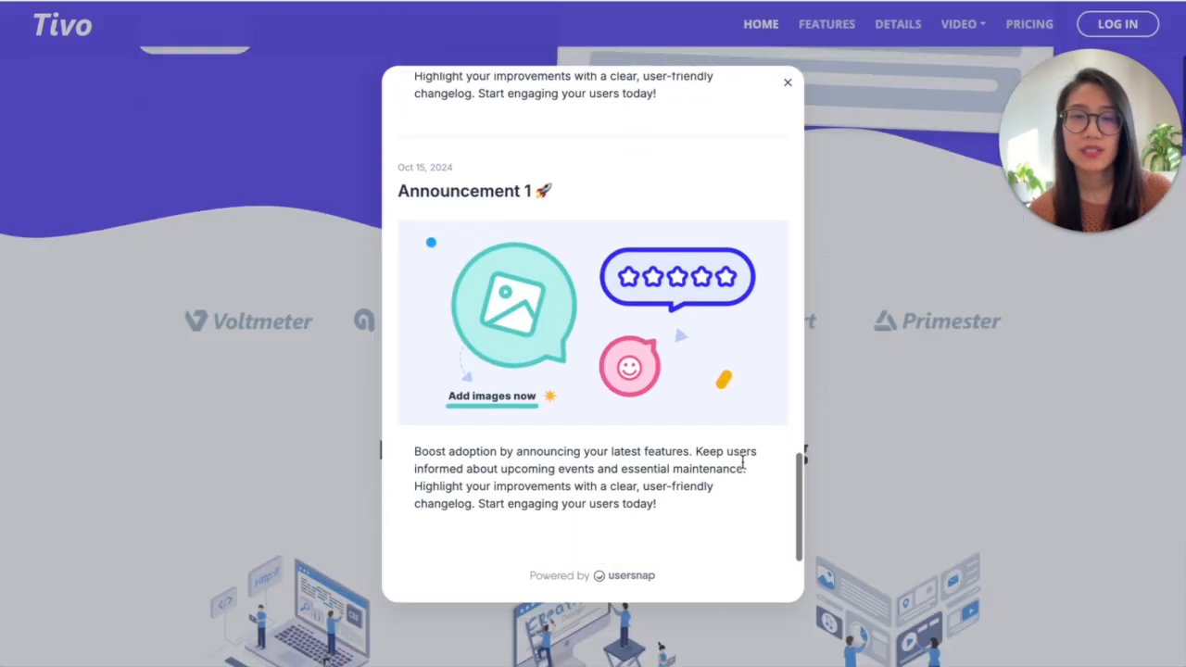
{"action": "scroll", "coordinate": [917, 369], "scroll_direction": "up", "scroll_amount": 5}
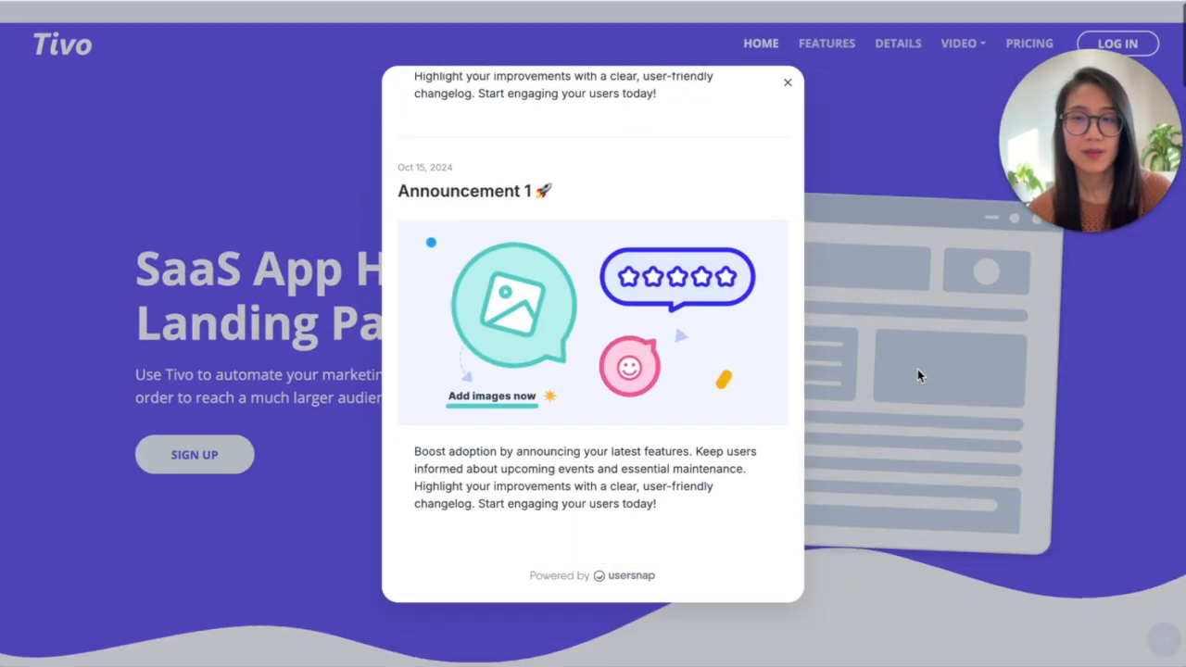
{"action": "scroll", "coordinate": [631, 319], "scroll_direction": "up", "scroll_amount": 12}
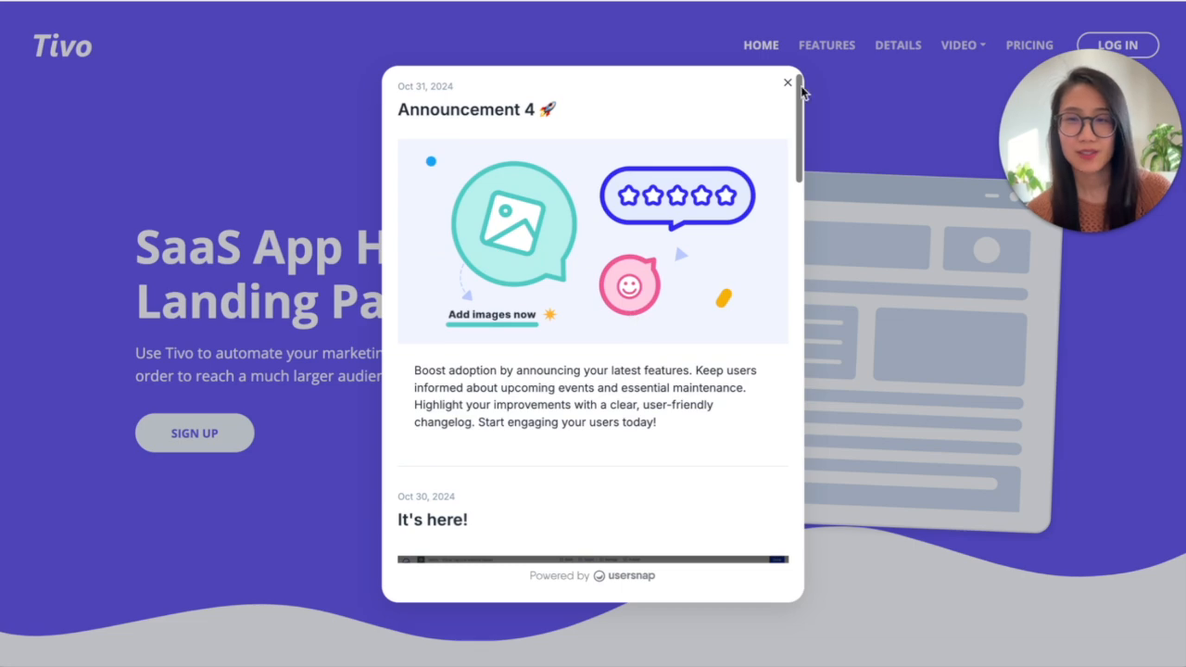
{"action": "left_click", "coordinate": [788, 84]}
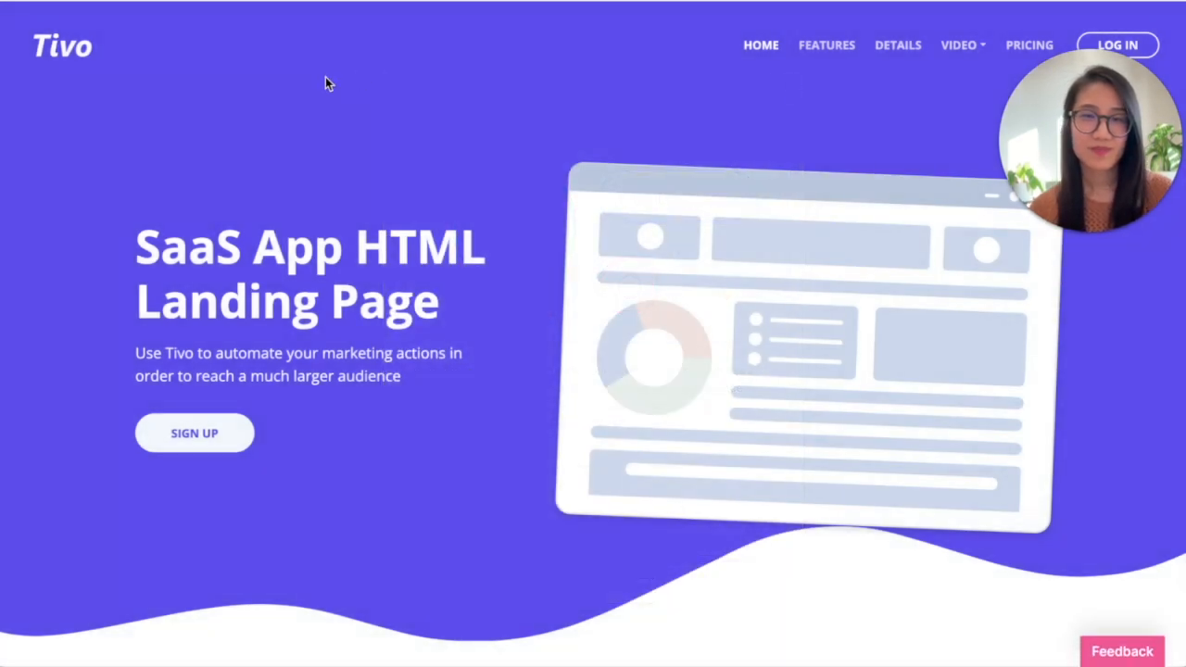
Switch back to Usersnap, open the Feedback and Support Menu for editing and check which menu item types can be added
{"action": "left_click", "coordinate": [130, 1]}
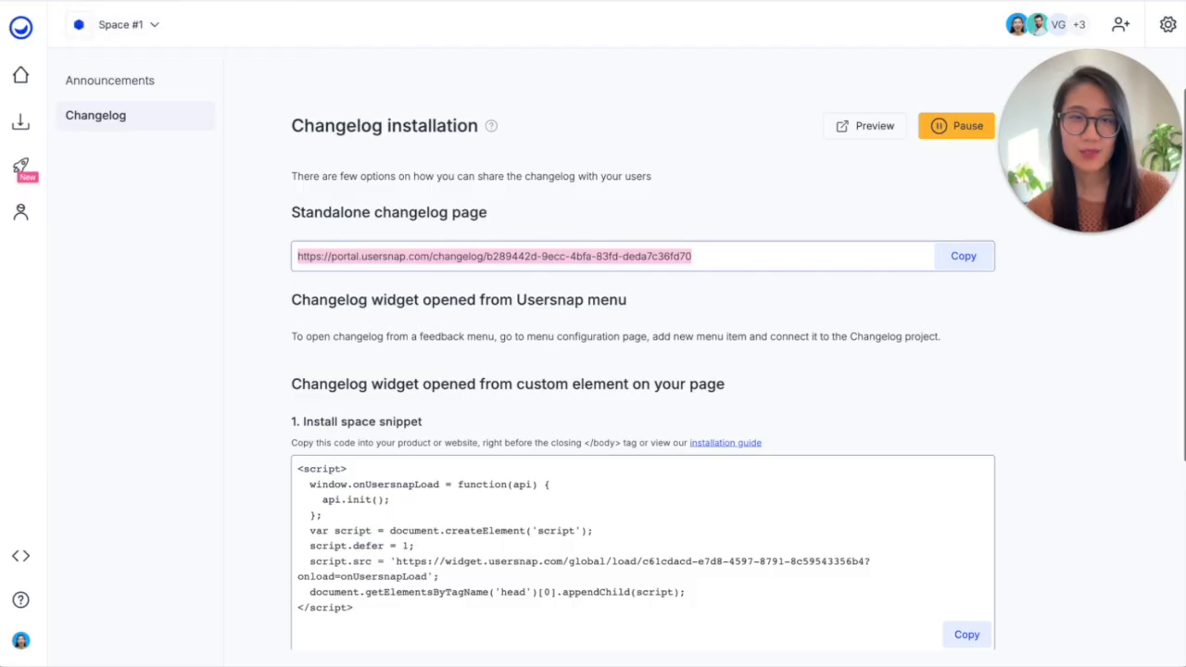
{"action": "left_click", "coordinate": [24, 73]}
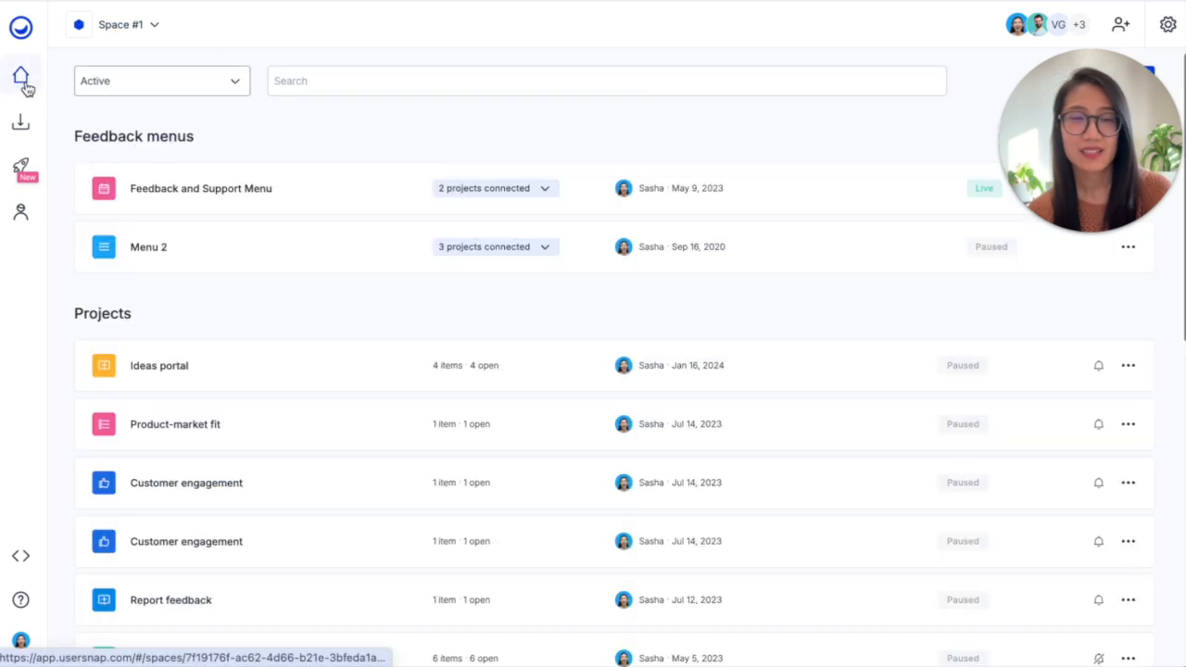
{"action": "left_click", "coordinate": [215, 191]}
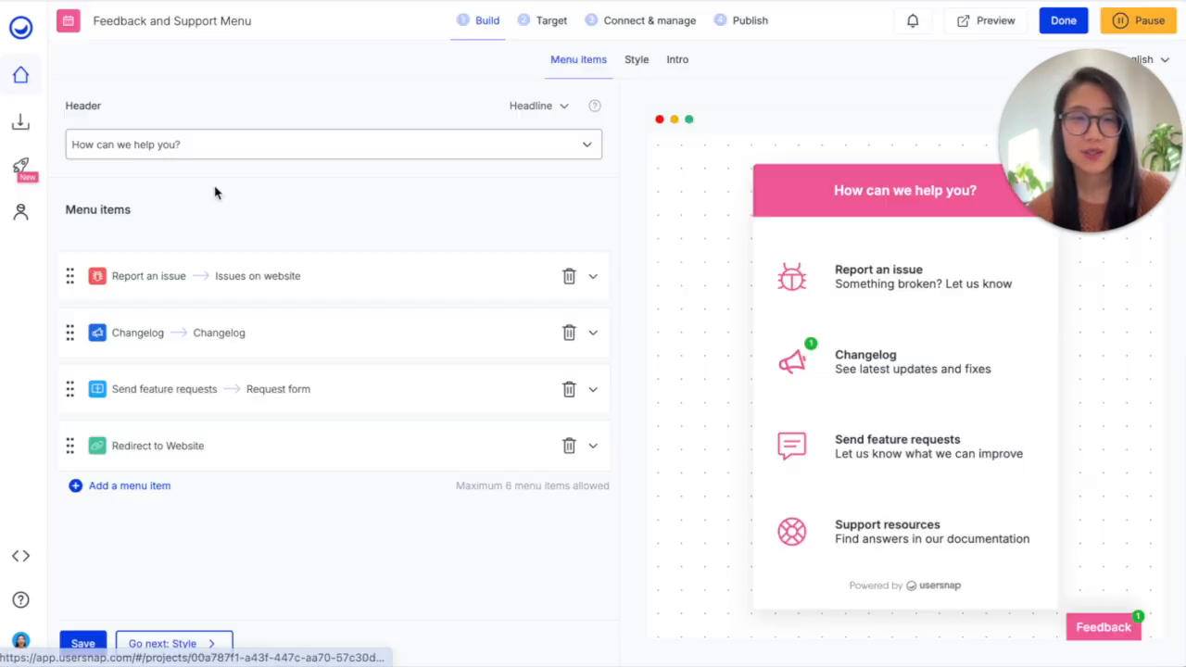
{"action": "left_click", "coordinate": [132, 488]}
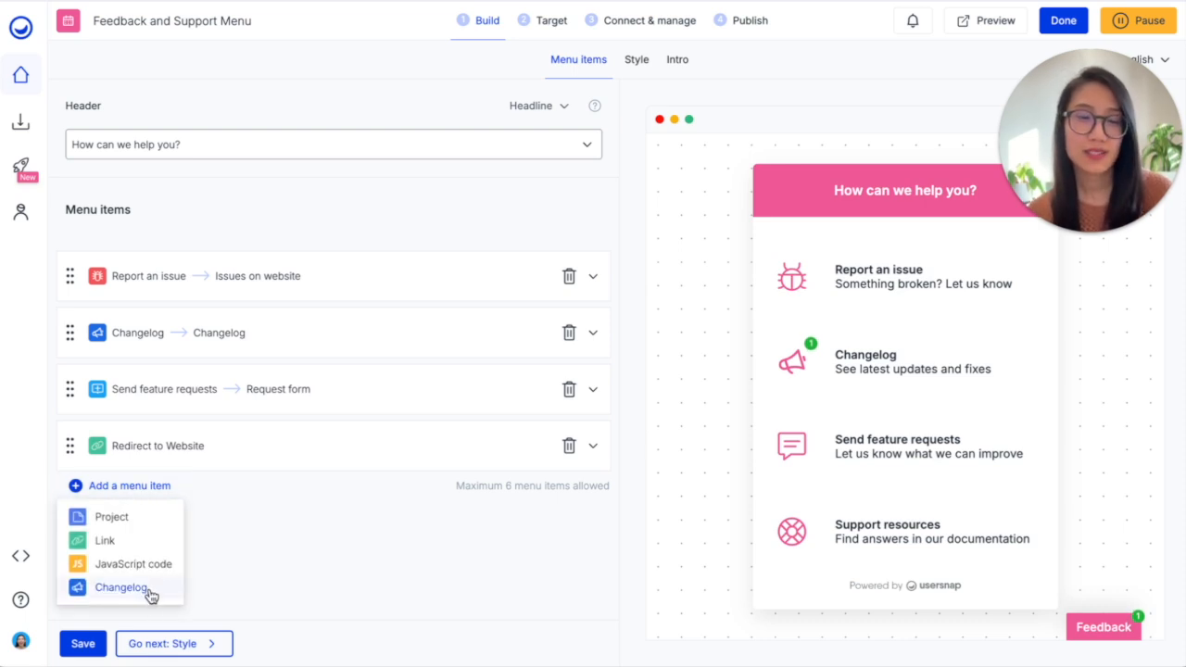
{"action": "left_click", "coordinate": [275, 585]}
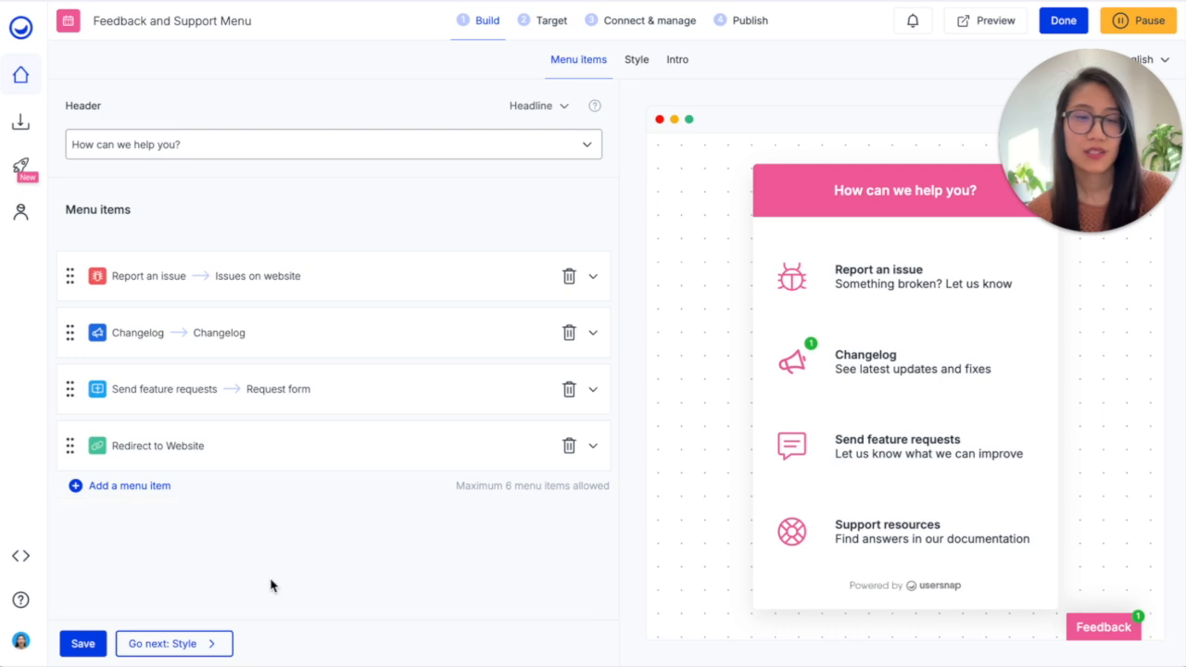
Expand the Changelog menu item and review its title, description, icon and unread badge settings
{"action": "left_click", "coordinate": [235, 345]}
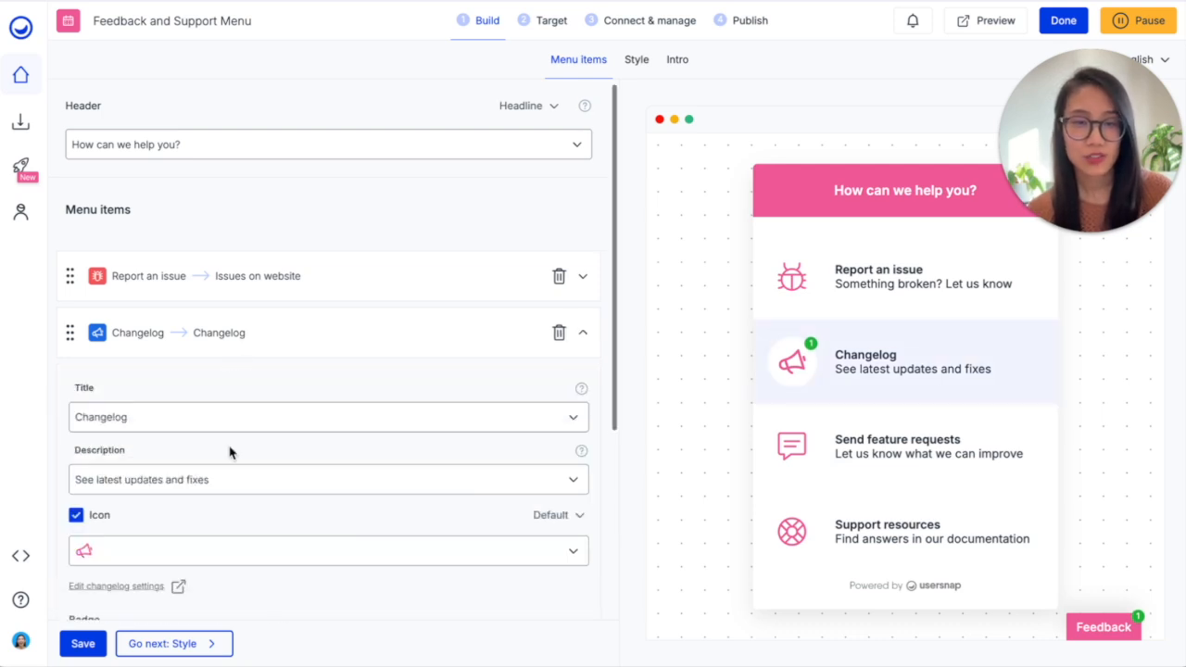
{"action": "scroll", "coordinate": [230, 450], "scroll_direction": "down", "scroll_amount": 3}
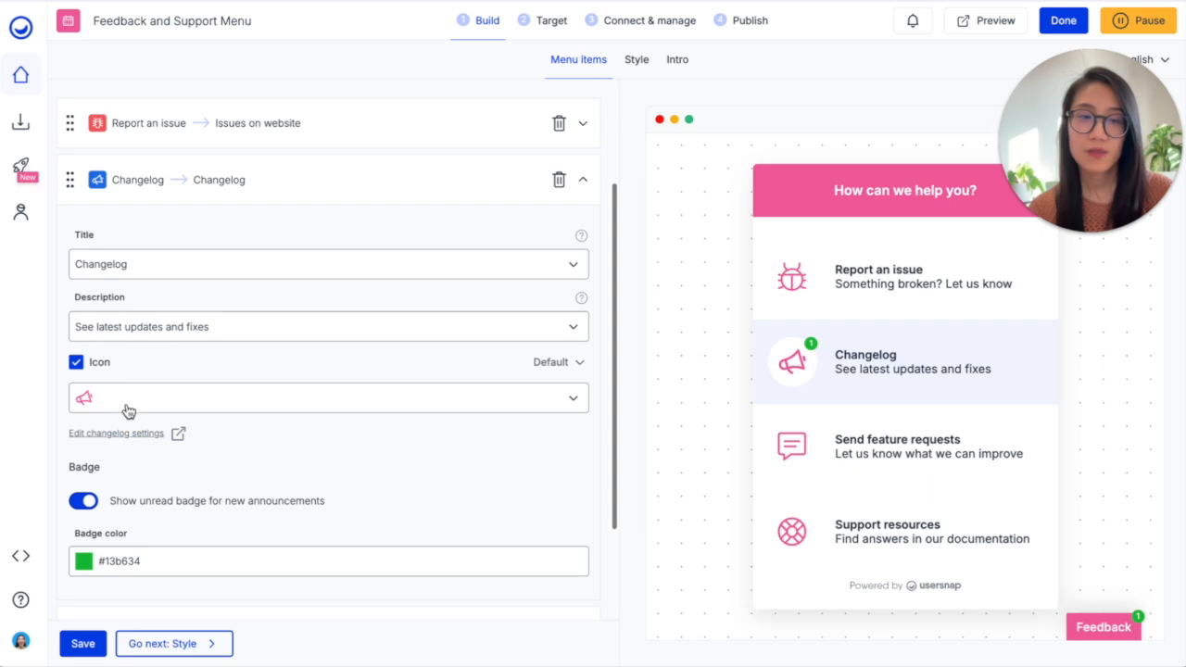
{"action": "scroll", "coordinate": [245, 422], "scroll_direction": "down", "scroll_amount": 3}
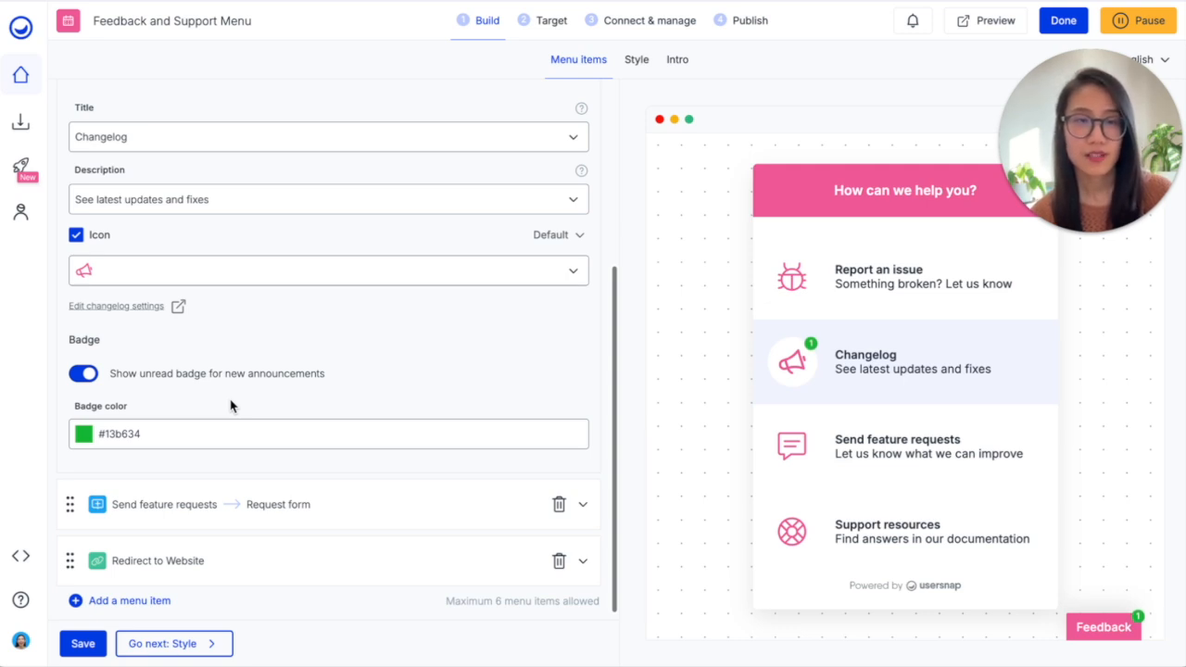
Open the changelog installation page and examine the instructions for opening the widget from a custom page element
{"action": "left_click", "coordinate": [22, 167]}
{"action": "left_click", "coordinate": [76, 116]}
{"action": "scroll", "coordinate": [382, 474], "scroll_direction": "down", "scroll_amount": 3}
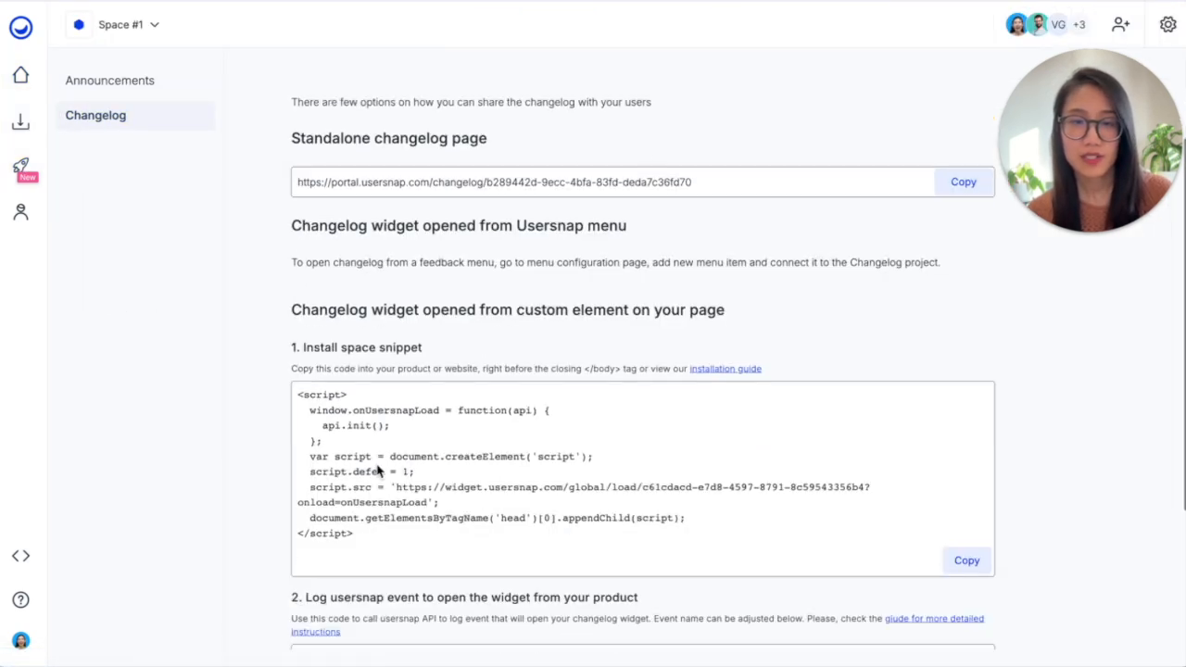